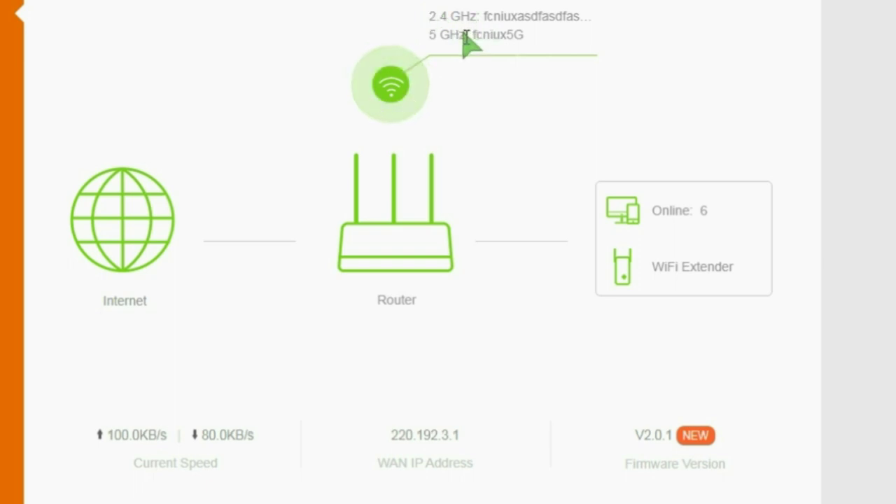
# Step: Review the router's system information and WAN status, and look at the WiFi Extender overview
pyautogui.click(398, 234)
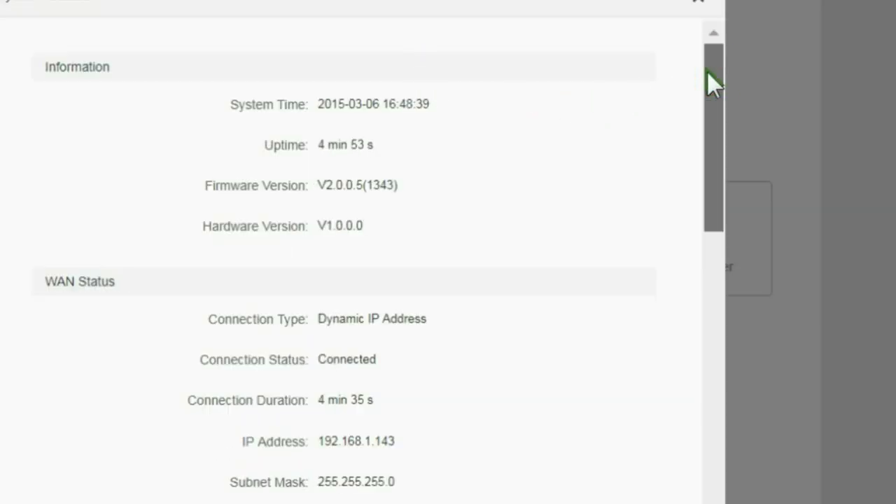
pyautogui.moveTo(706, 71); pyautogui.dragTo(708, 87)
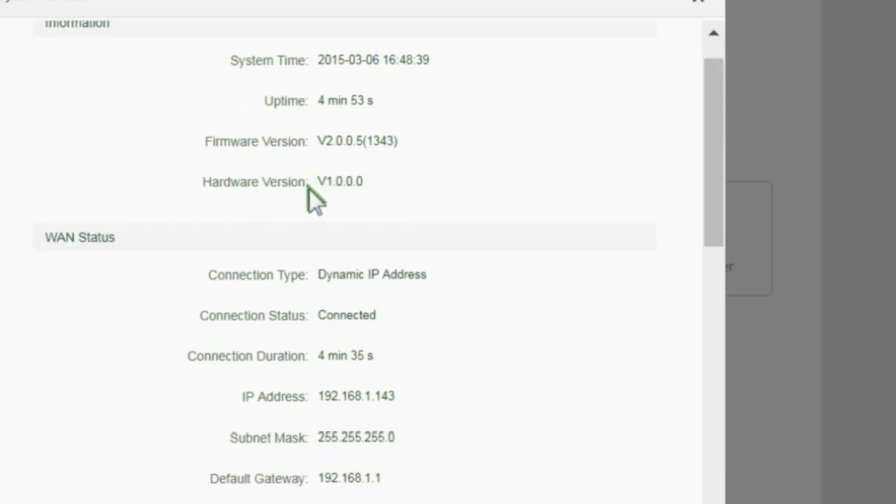
pyautogui.moveTo(710, 120); pyautogui.dragTo(697, 184)
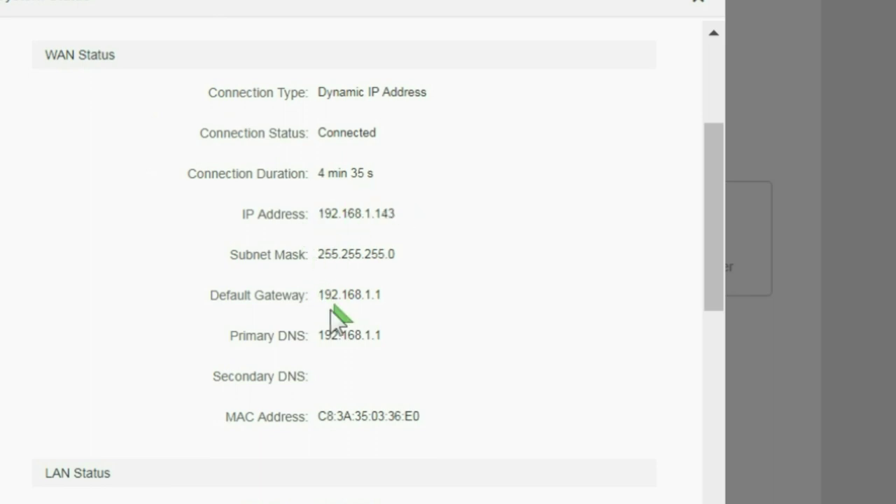
pyautogui.moveTo(714, 184); pyautogui.dragTo(706, 49)
pyautogui.click(699, 7)
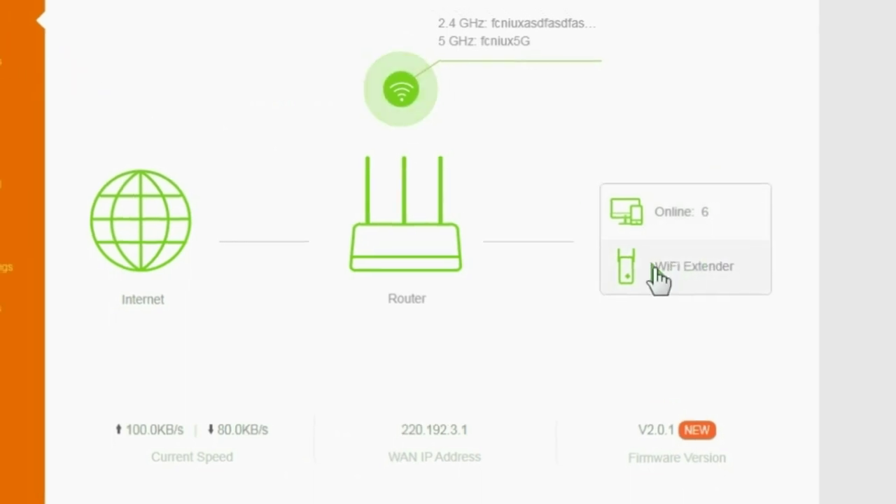
pyautogui.click(715, 274)
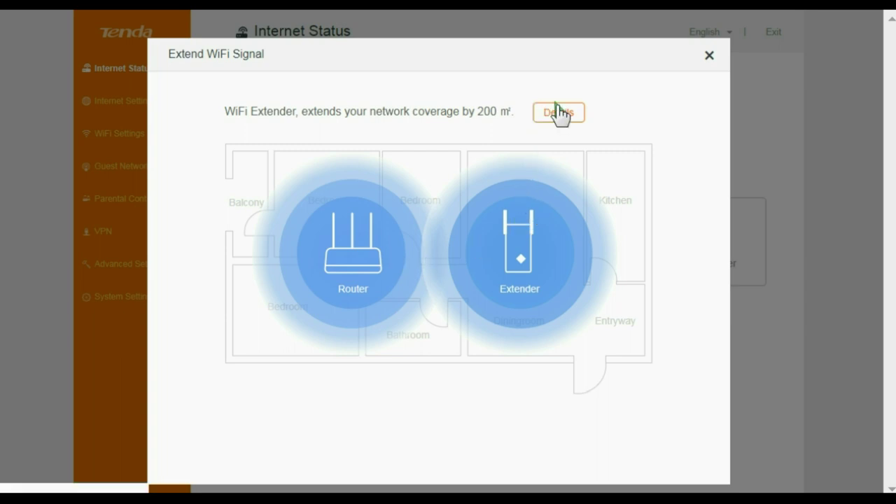
pyautogui.click(709, 55)
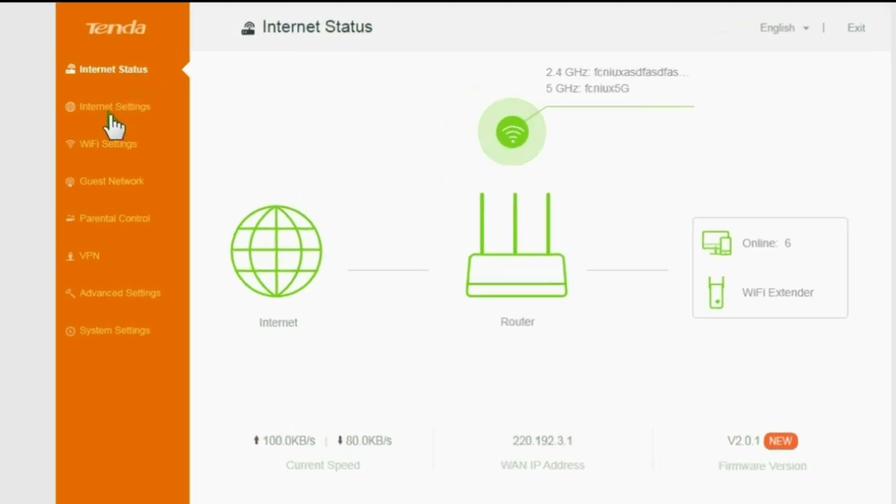
# Step: Examine the Internet Settings, including the available connection types, the IP address and the primary DNS server
pyautogui.click(111, 124)
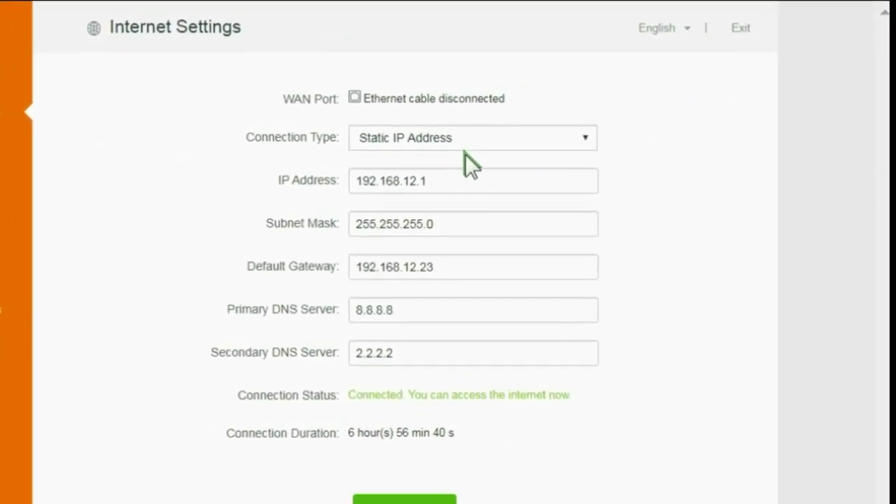
pyautogui.click(493, 142)
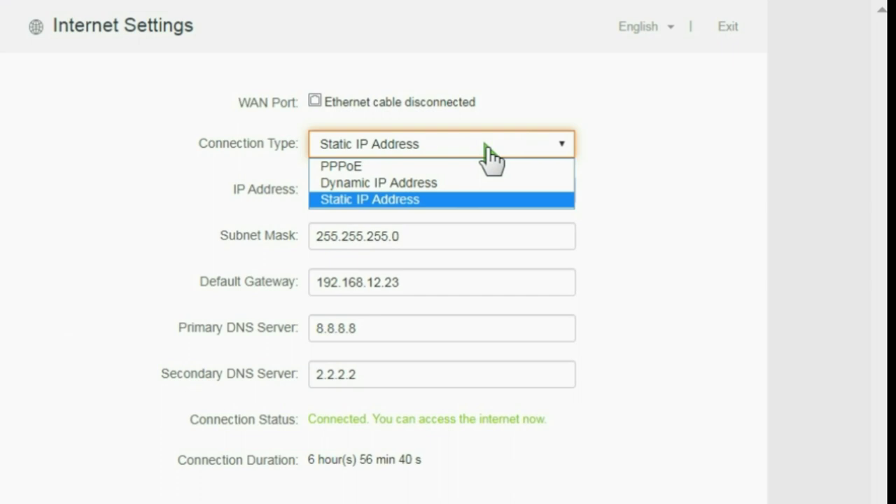
pyautogui.click(484, 144)
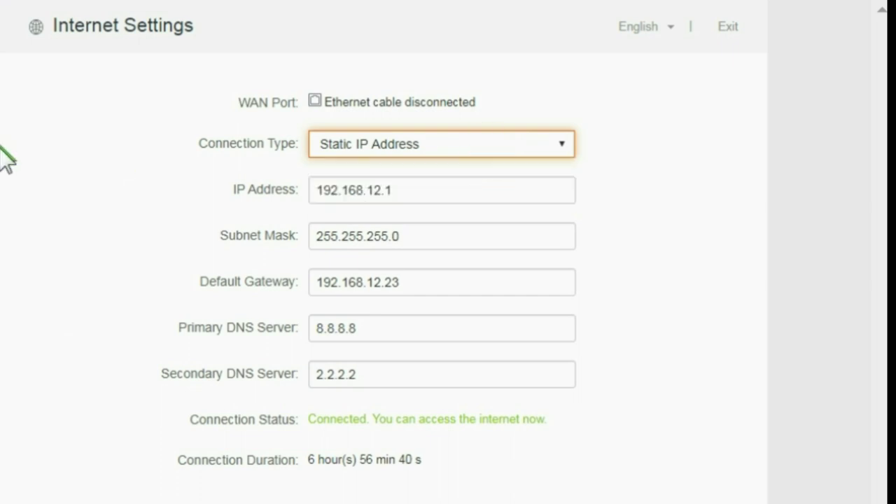
pyautogui.click(406, 190)
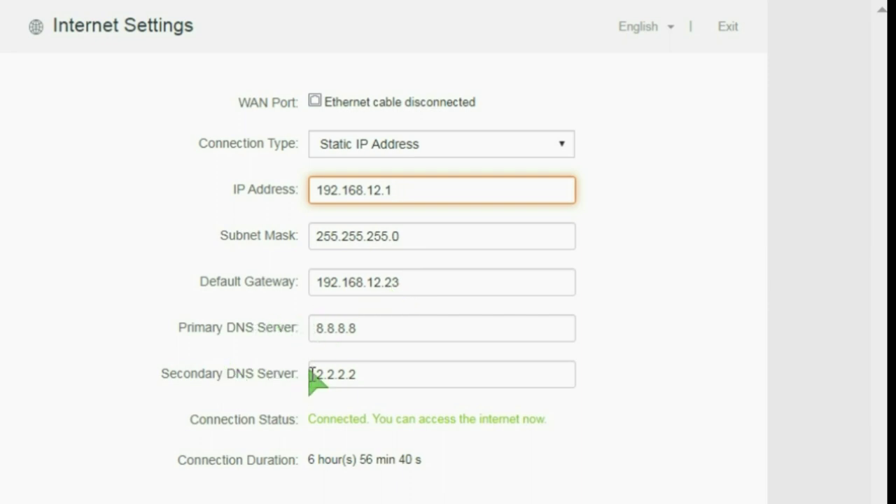
pyautogui.doubleClick(381, 329)
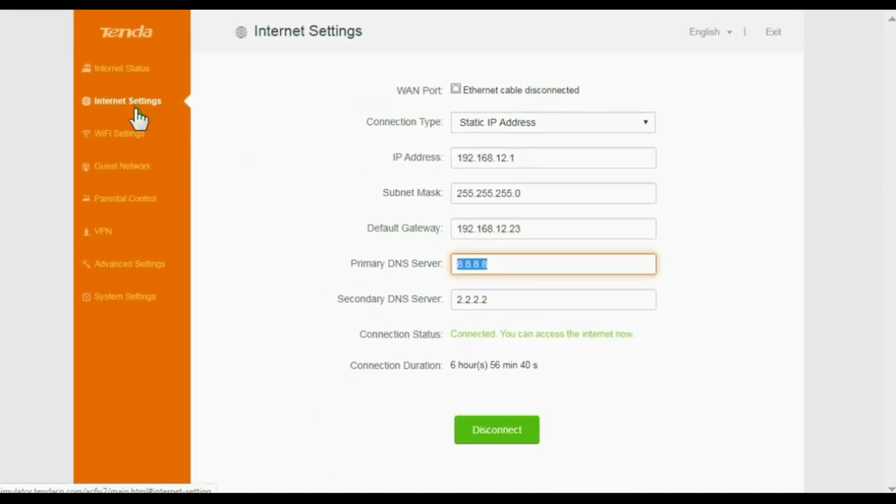
# Step: In the WiFi name and password settings, set the 2.4 GHz network's encryption mode to WPA-PSK
pyautogui.click(127, 139)
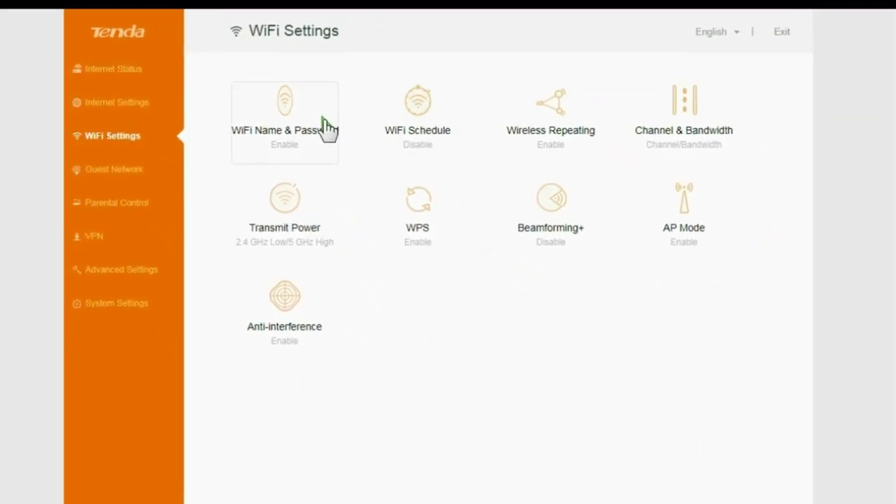
pyautogui.click(329, 124)
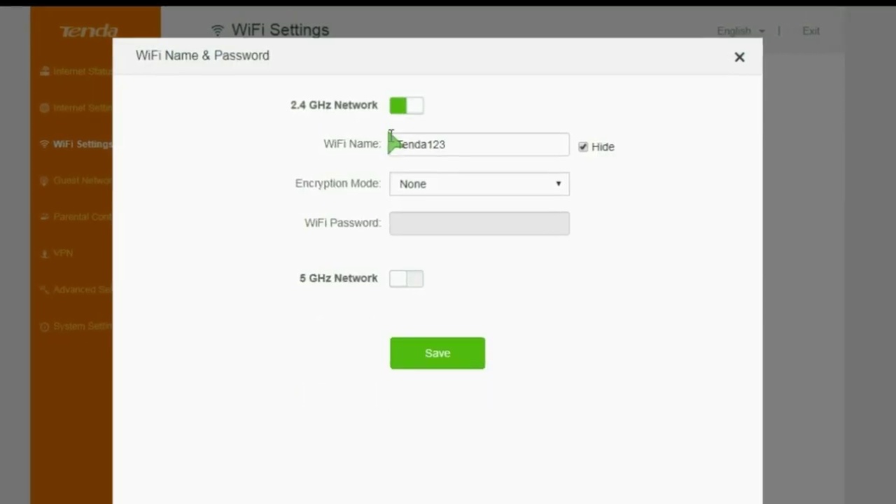
pyautogui.moveTo(451, 144); pyautogui.dragTo(348, 144)
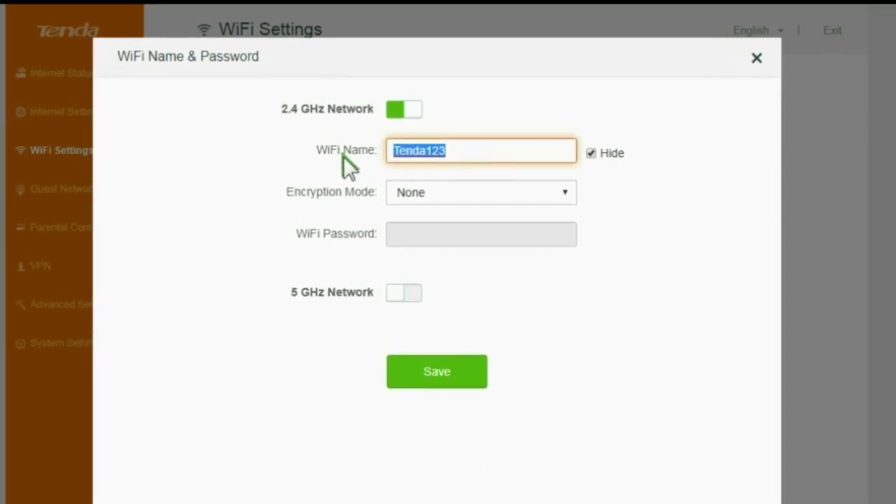
pyautogui.click(416, 195)
pyautogui.click(419, 234)
pyautogui.click(415, 240)
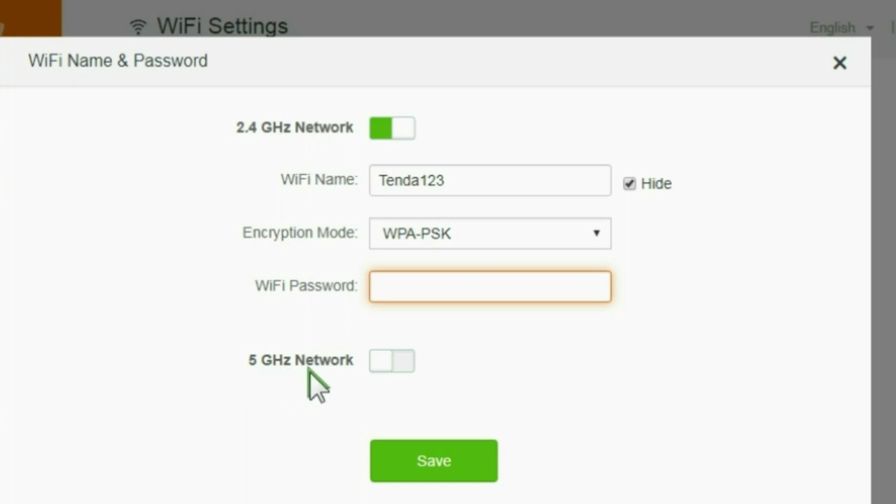
# Step: Enable the 5 GHz network and hide its WiFi name, closing the settings without saving
pyautogui.click(406, 364)
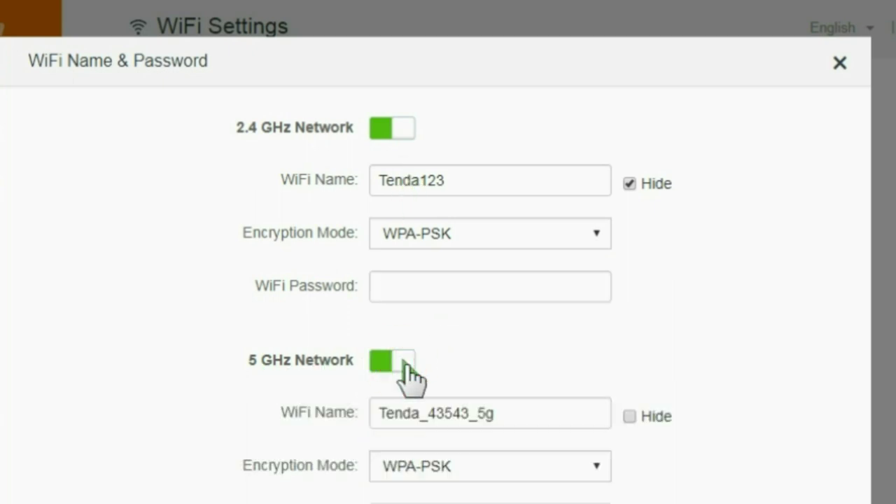
pyautogui.doubleClick(456, 179)
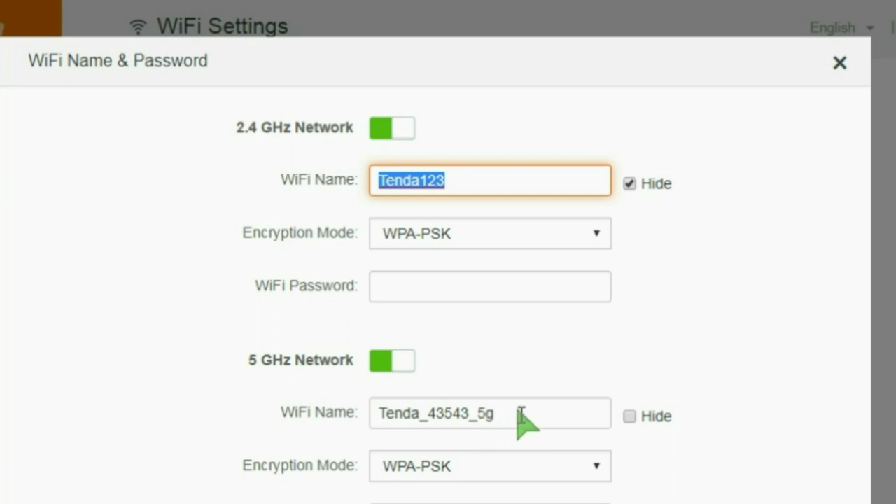
pyautogui.click(630, 417)
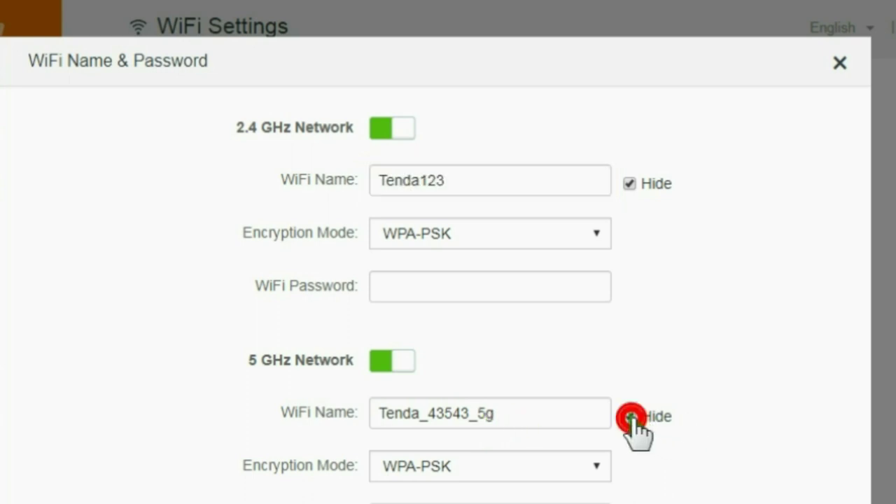
pyautogui.click(629, 417)
pyautogui.click(629, 183)
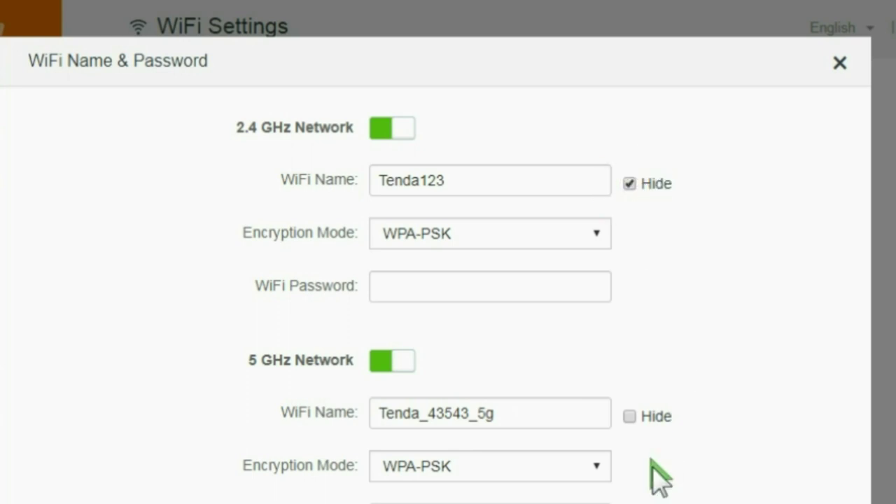
pyautogui.click(630, 417)
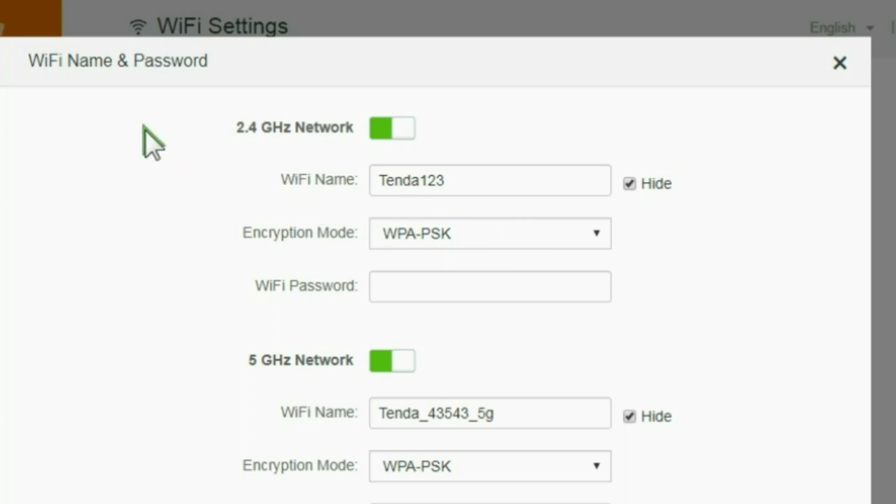
pyautogui.click(842, 63)
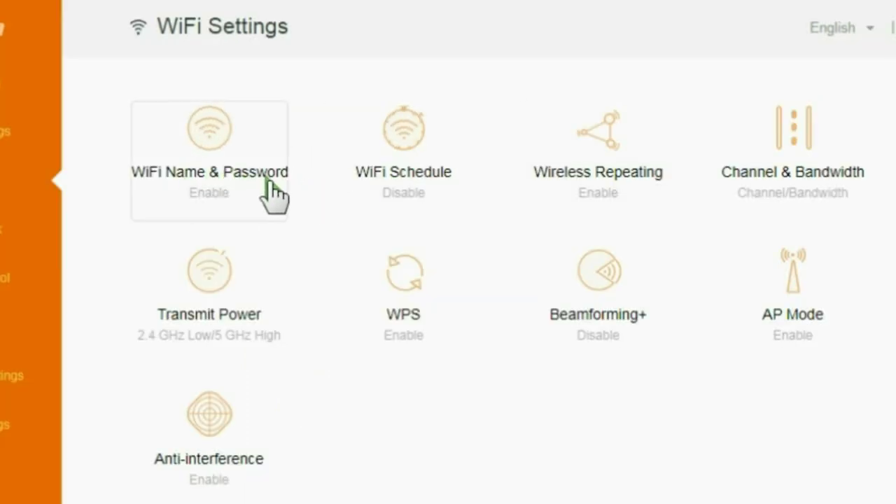
# Step: Enable the WiFi schedule and set WiFi to turn off from 05:00 to 09:00
pyautogui.click(425, 185)
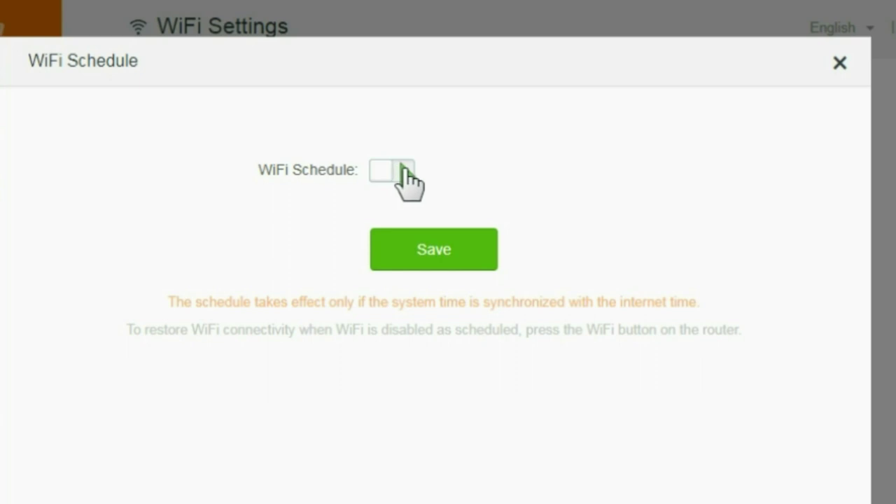
pyautogui.click(404, 175)
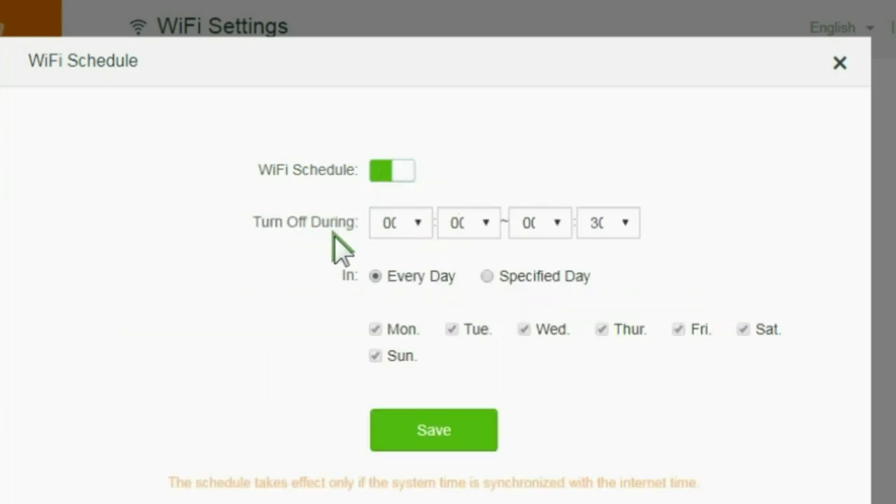
pyautogui.click(418, 225)
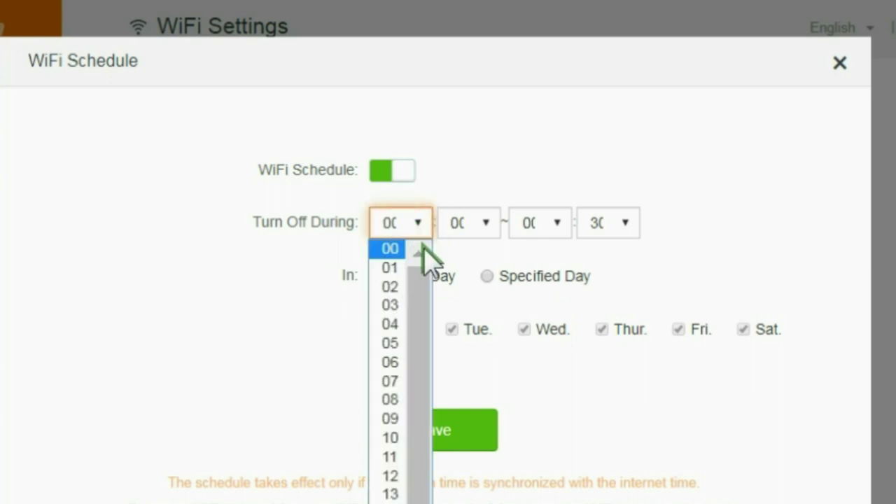
pyautogui.click(392, 343)
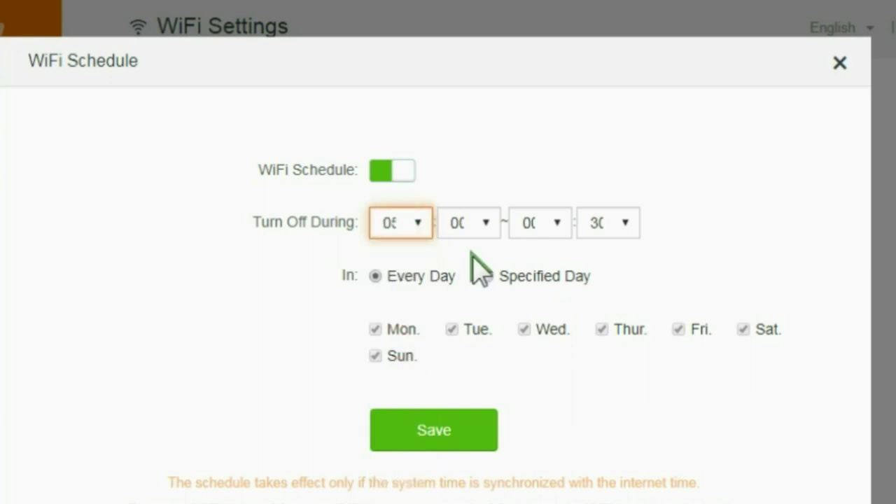
pyautogui.click(487, 225)
pyautogui.click(462, 247)
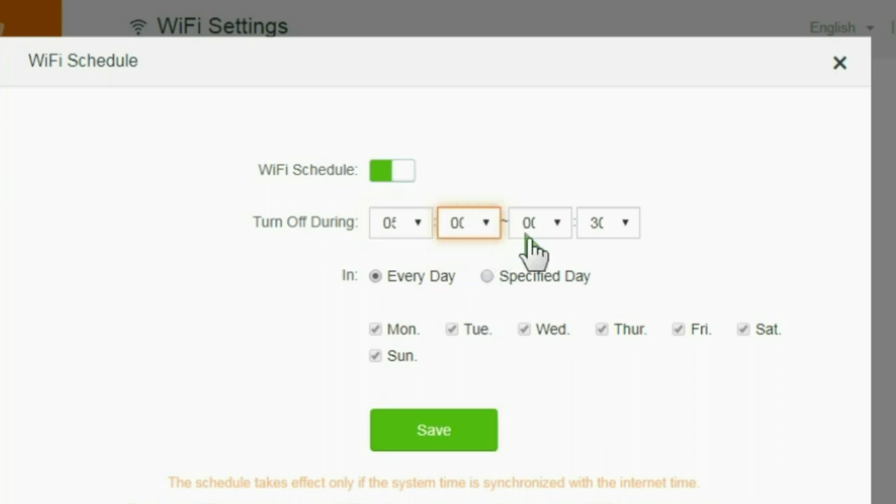
pyautogui.click(553, 224)
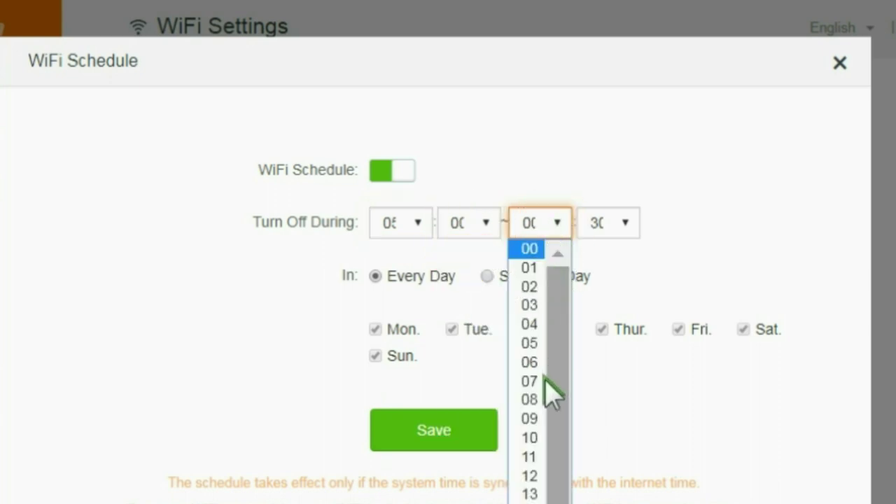
pyautogui.click(533, 418)
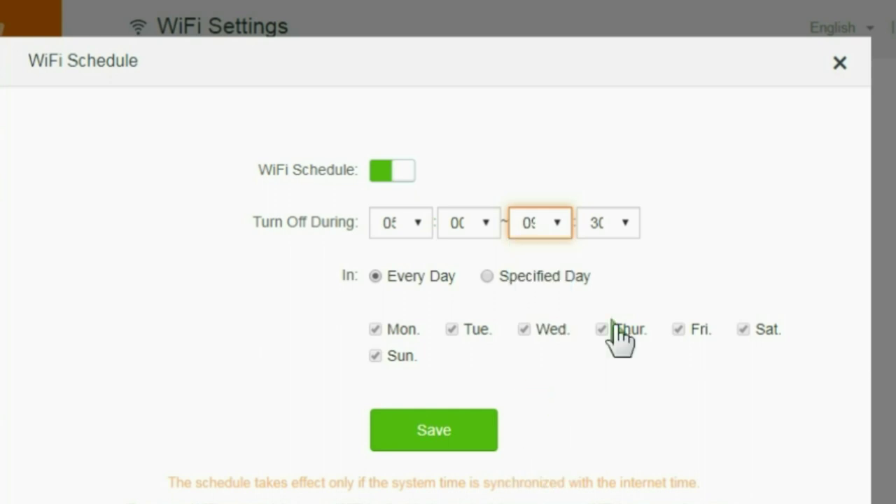
pyautogui.click(625, 224)
pyautogui.click(601, 249)
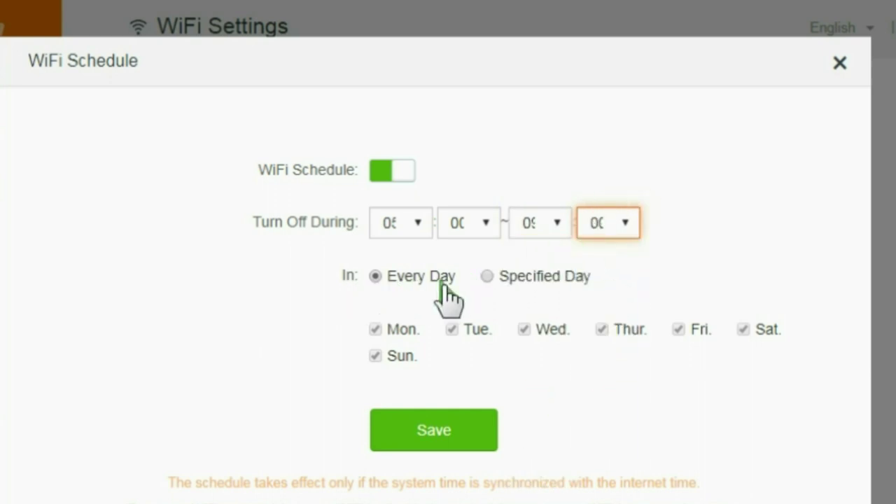
# Step: Try the Specified Day option, then return the WiFi schedule to Every Day and close it without saving
pyautogui.click(488, 277)
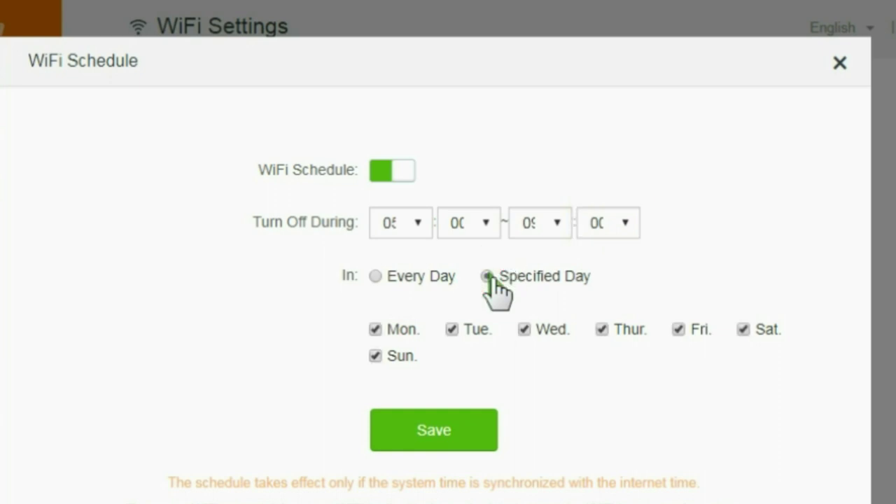
pyautogui.click(376, 278)
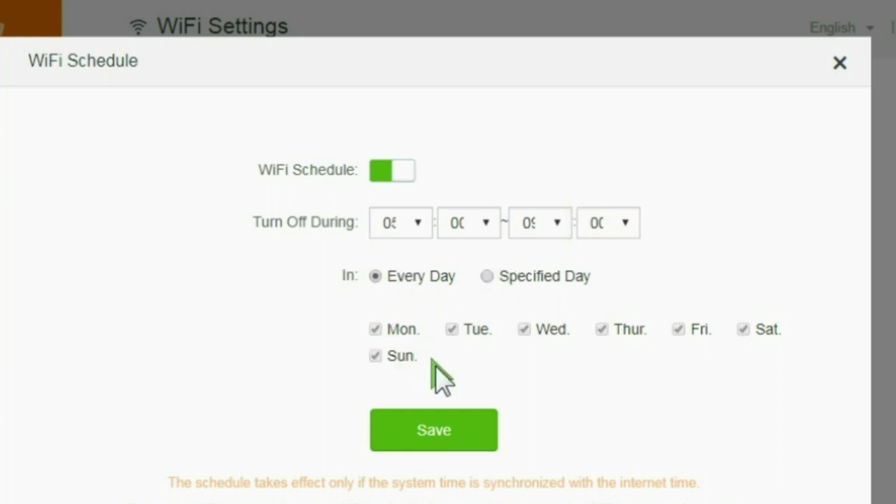
pyautogui.click(839, 70)
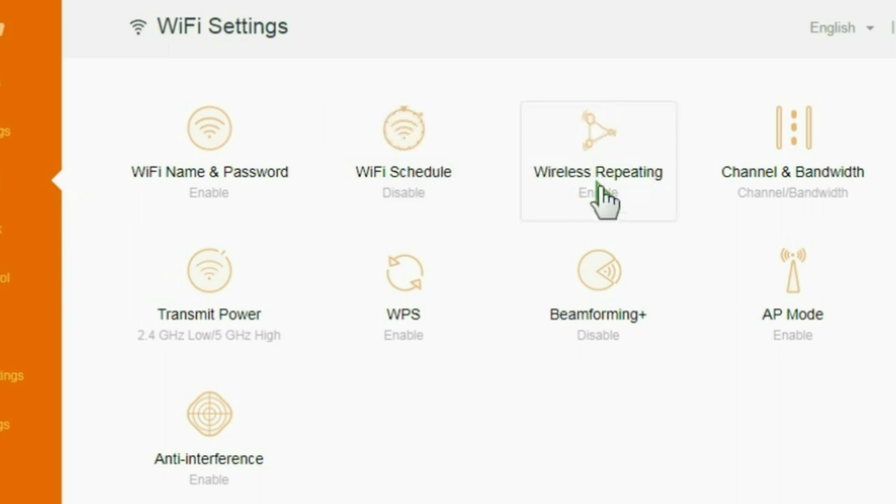
# Step: Try to enable Wireless Repeating and close its settings without saving
pyautogui.click(638, 180)
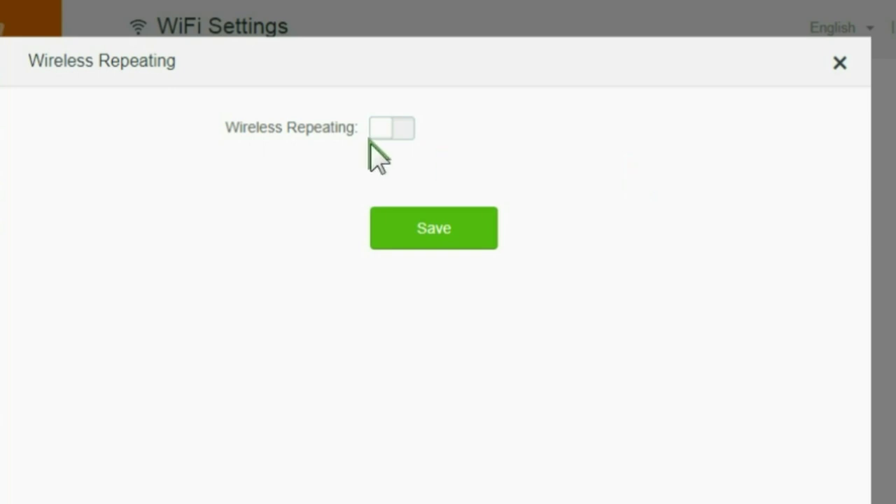
pyautogui.click(394, 129)
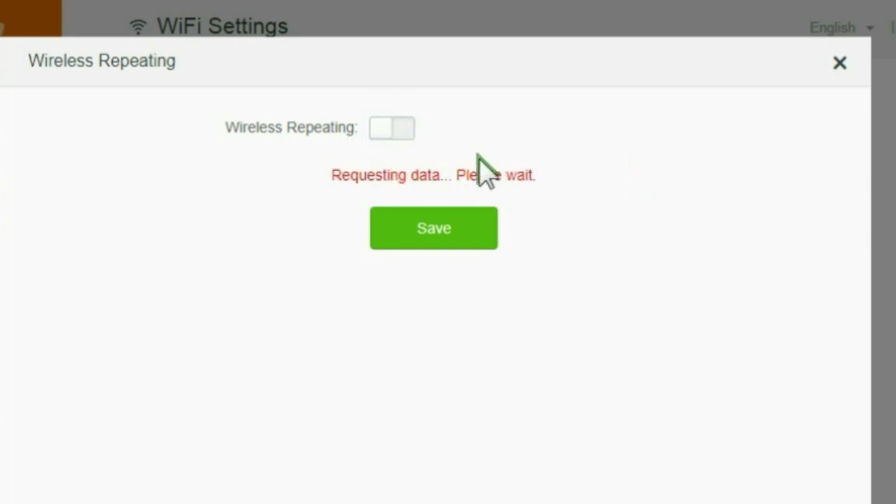
pyautogui.click(399, 128)
pyautogui.click(841, 69)
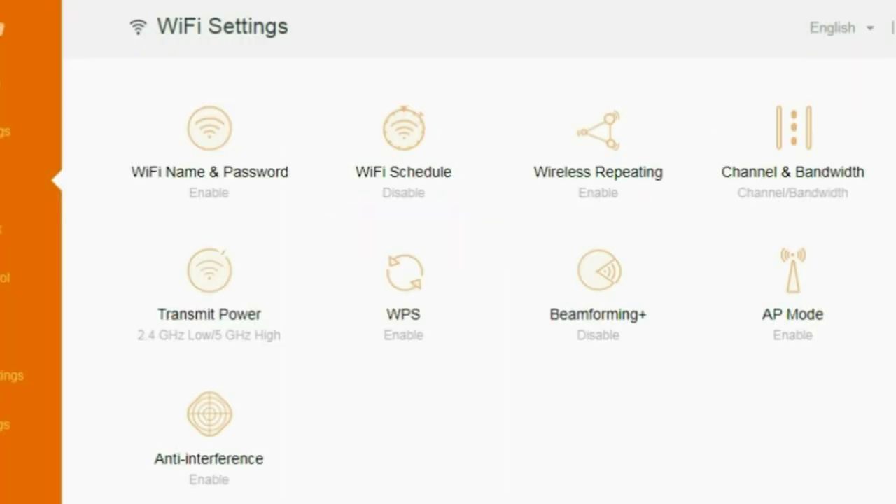
# Step: Open Channel & Bandwidth and review the 2.4 GHz network mode, WiFi channel and WiFi bandwidth options without changing them
pyautogui.click(816, 177)
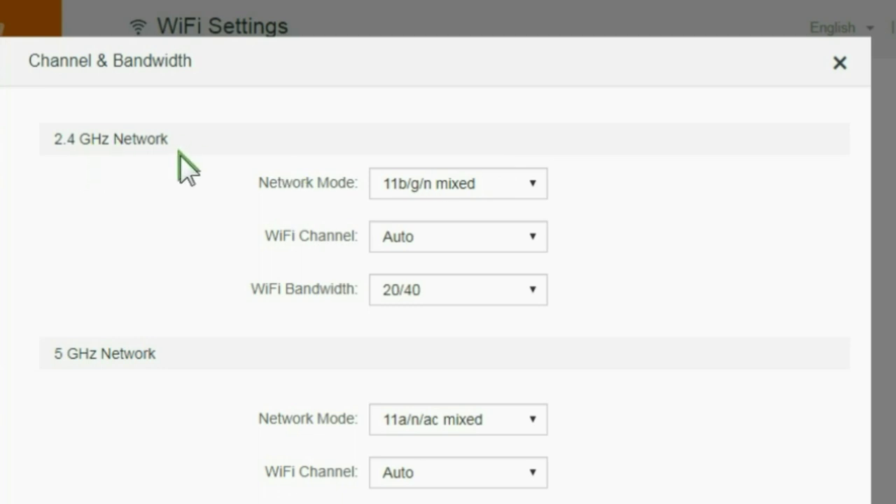
pyautogui.click(533, 186)
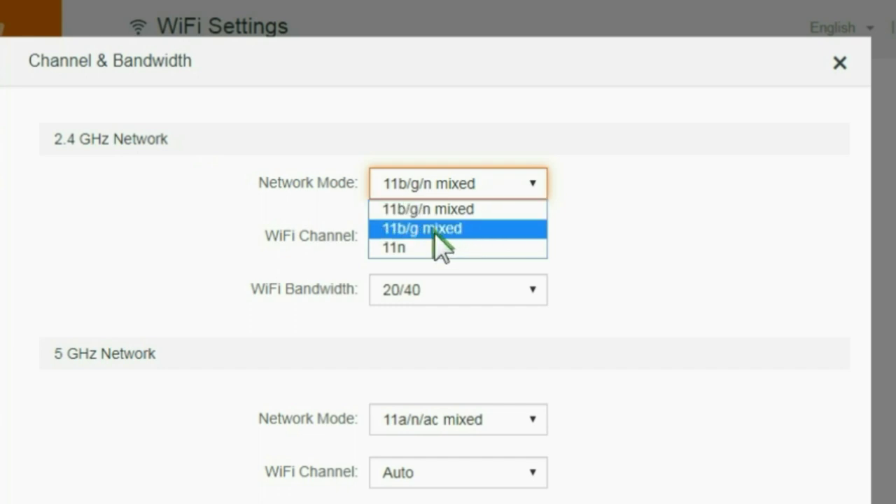
pyautogui.click(534, 183)
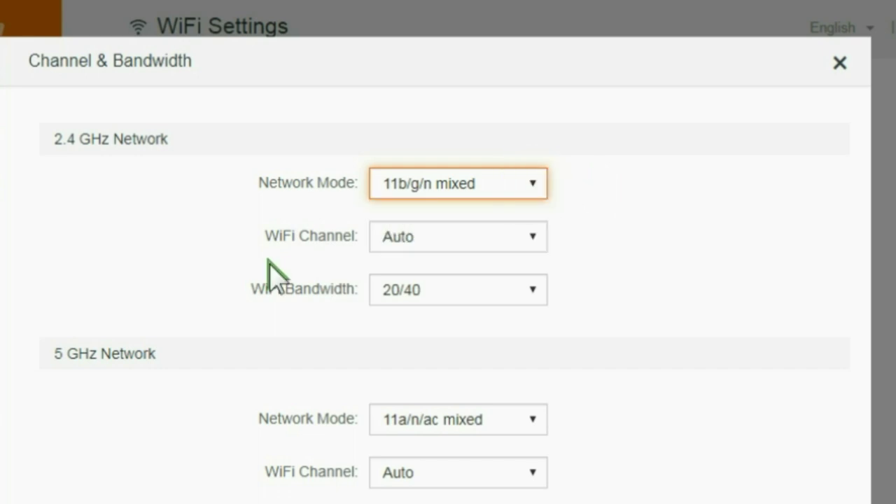
pyautogui.click(528, 239)
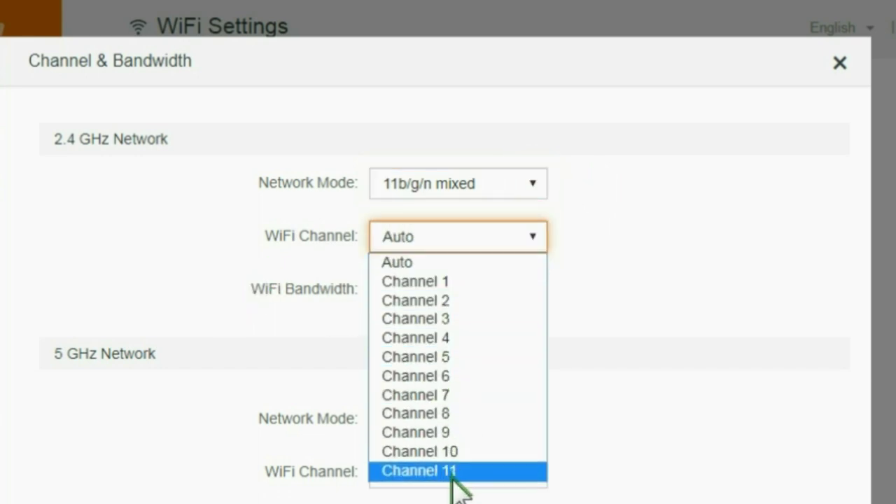
pyautogui.click(637, 280)
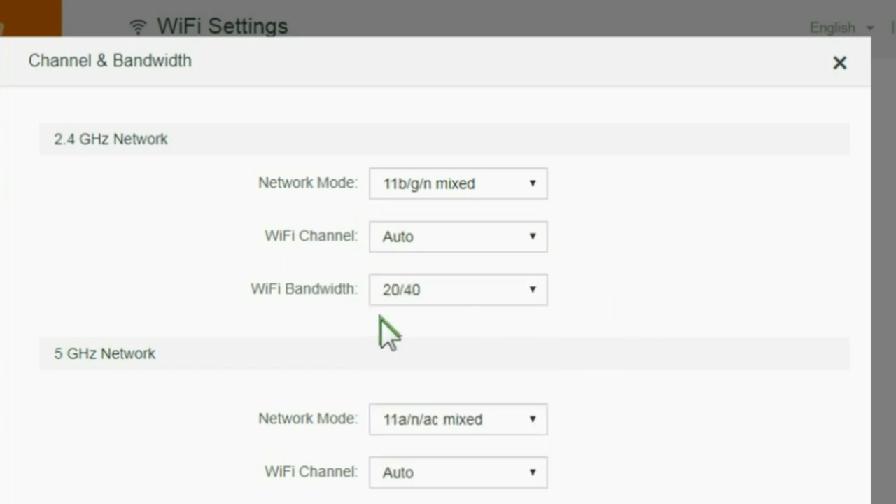
pyautogui.click(536, 290)
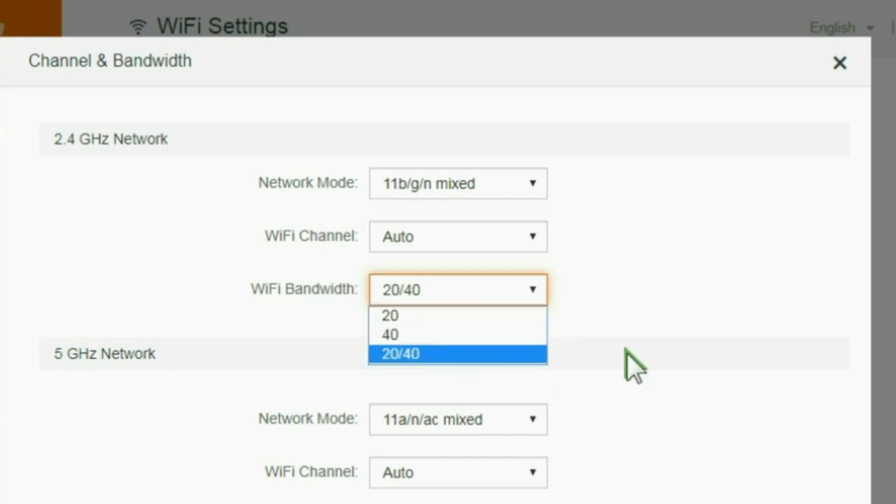
pyautogui.click(654, 333)
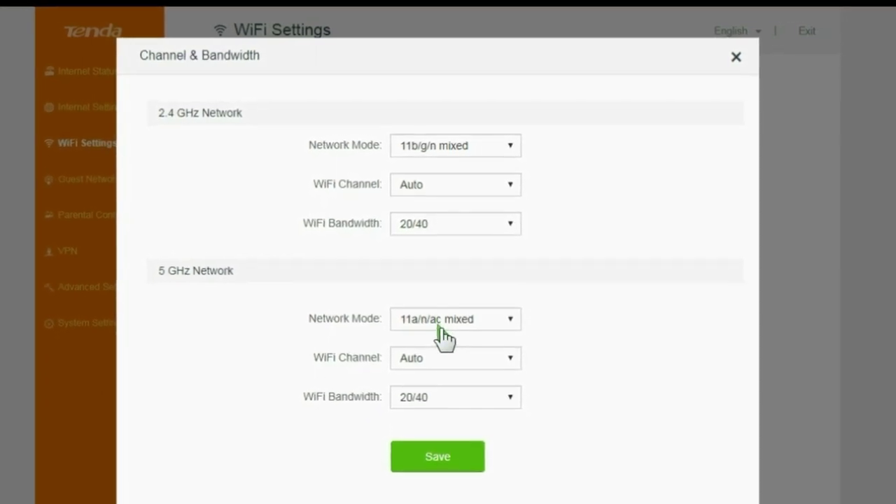
# Step: Try the 11ac network mode for the 5 GHz network, then return it to 11a/n/ac mixed
pyautogui.click(513, 315)
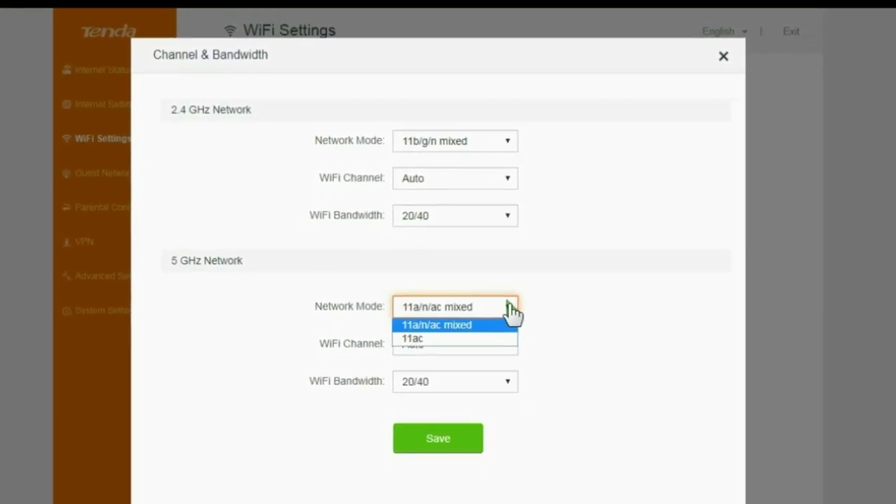
pyautogui.click(426, 339)
pyautogui.click(492, 304)
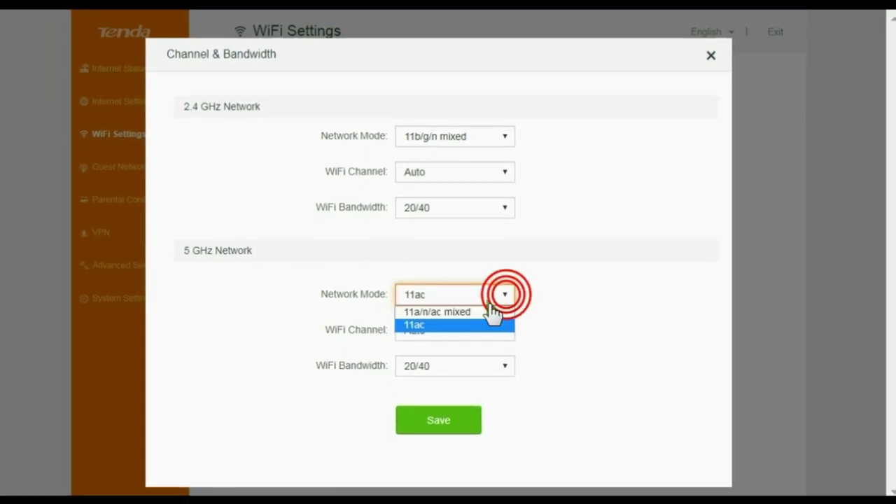
pyautogui.click(468, 313)
# Step: Review the 5 GHz WiFi channel and bandwidth options, then close Channel & Bandwidth without saving
pyautogui.click(485, 342)
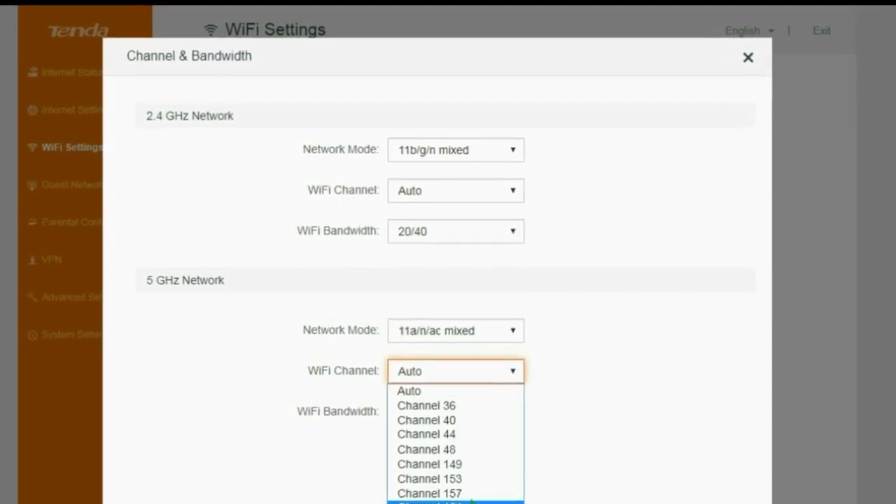
pyautogui.click(644, 407)
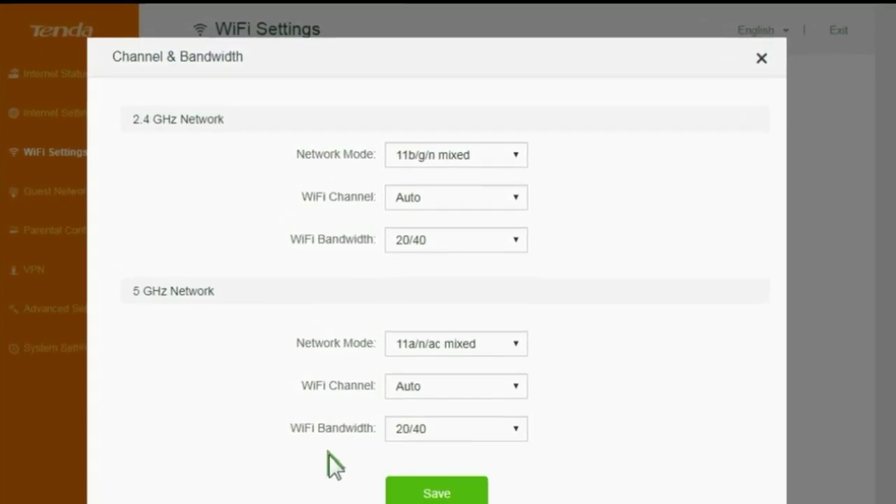
pyautogui.click(522, 448)
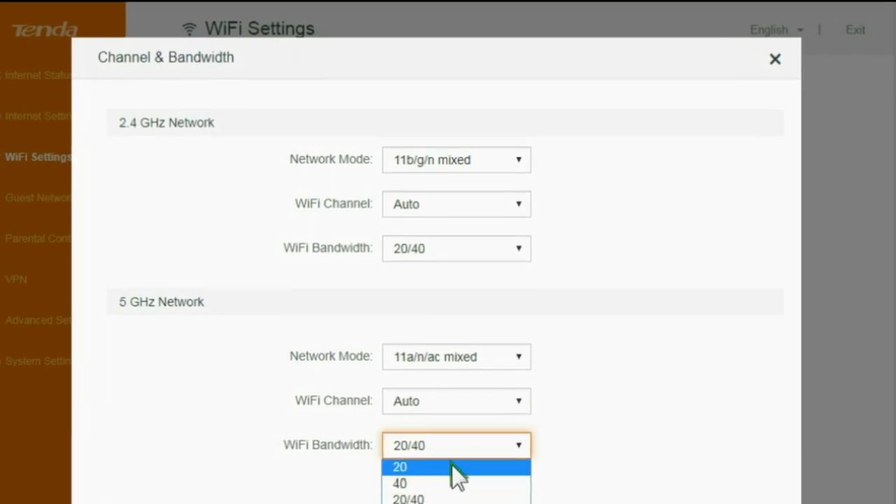
pyautogui.click(660, 420)
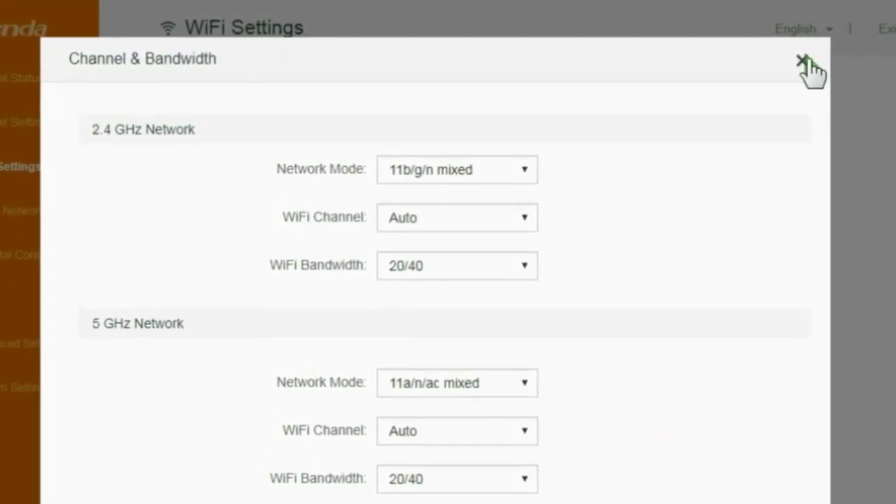
pyautogui.click(799, 61)
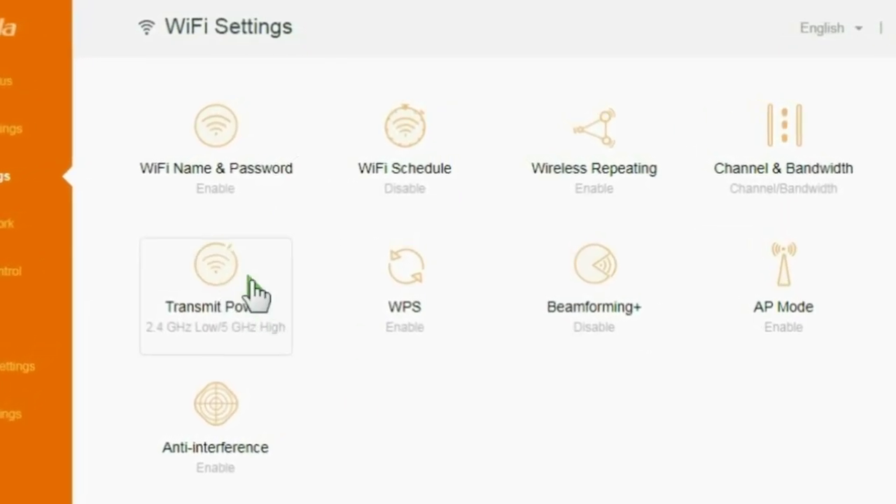
# Step: Try Medium for the 5 GHz transmit power, return it to High, and close the settings without saving
pyautogui.click(234, 295)
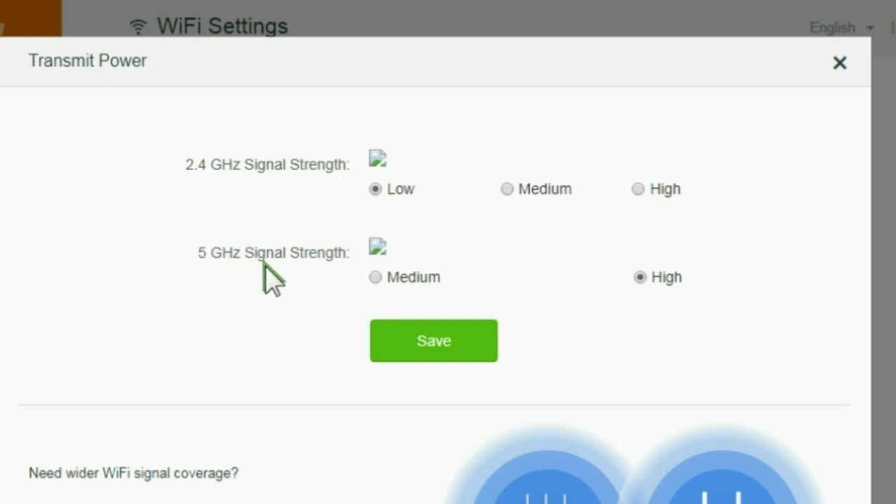
pyautogui.click(378, 278)
pyautogui.click(640, 275)
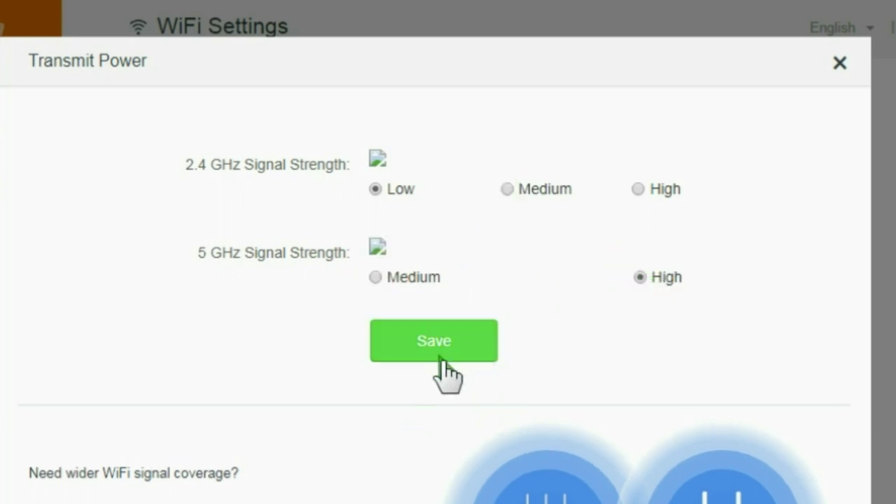
pyautogui.click(839, 62)
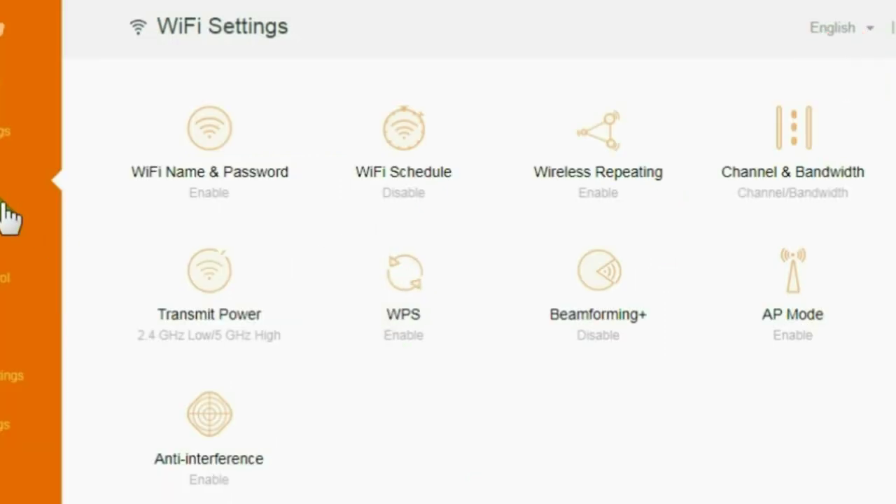
# Step: Enable WPS and close its settings
pyautogui.click(412, 280)
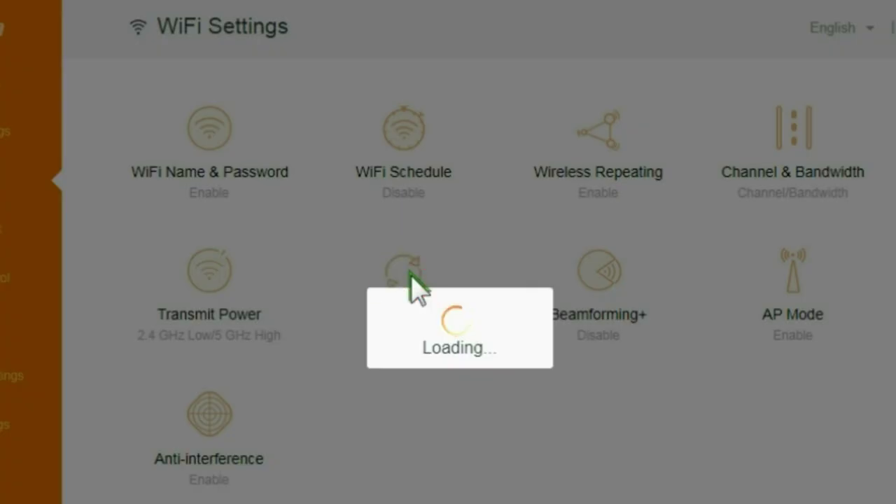
pyautogui.click(415, 199)
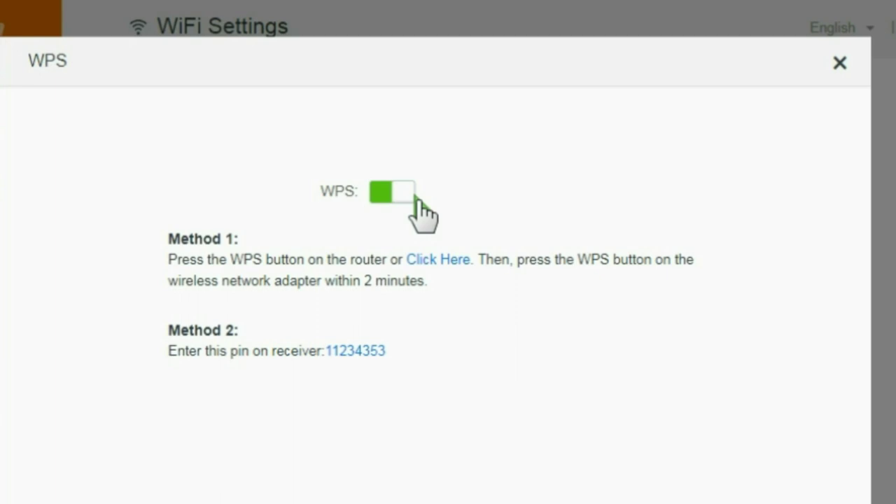
pyautogui.click(839, 63)
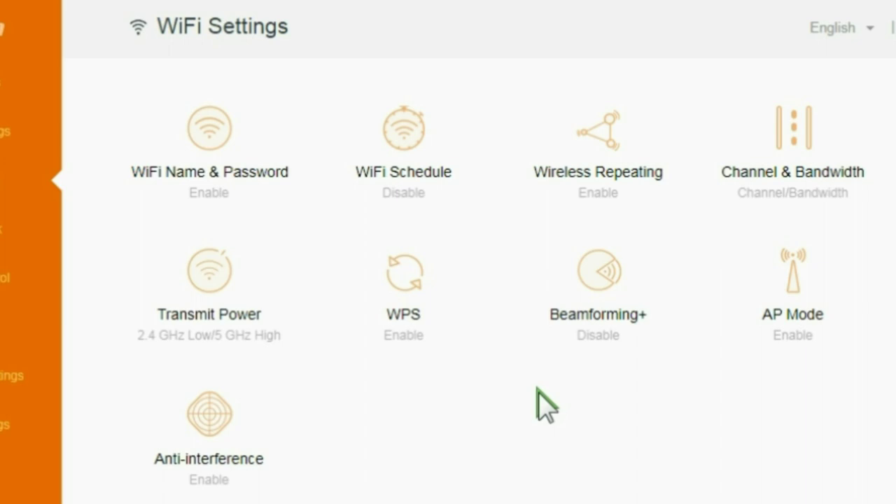
# Step: Enable Beamforming+ and close its settings
pyautogui.click(596, 296)
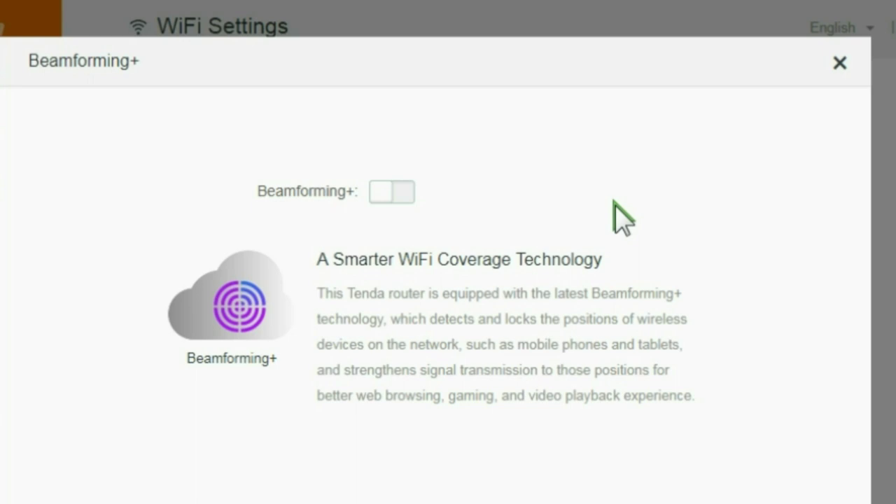
pyautogui.click(840, 63)
pyautogui.click(642, 273)
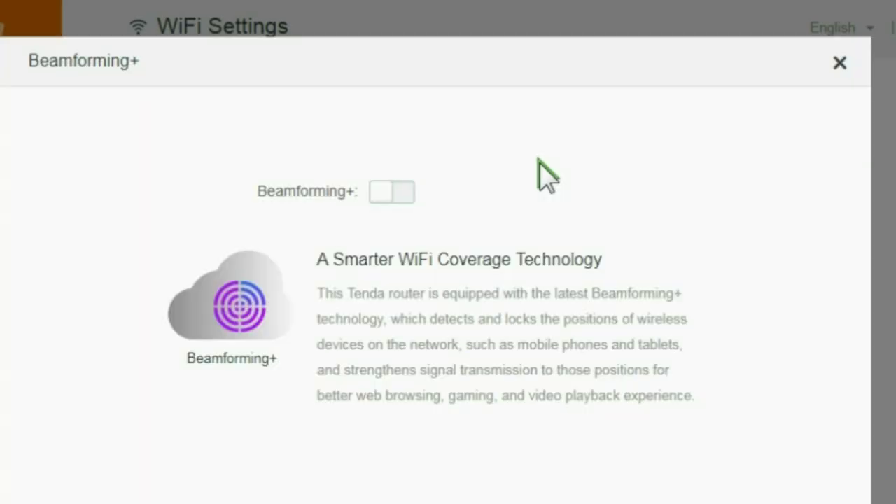
pyautogui.click(406, 193)
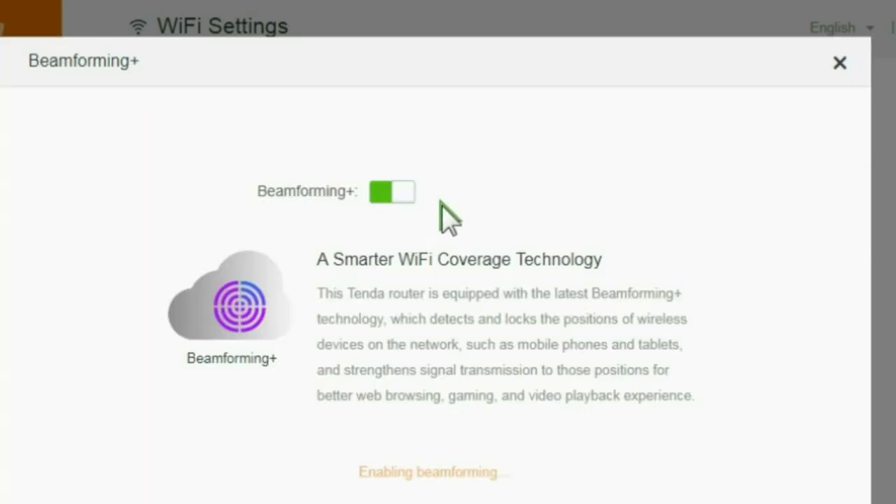
pyautogui.click(840, 63)
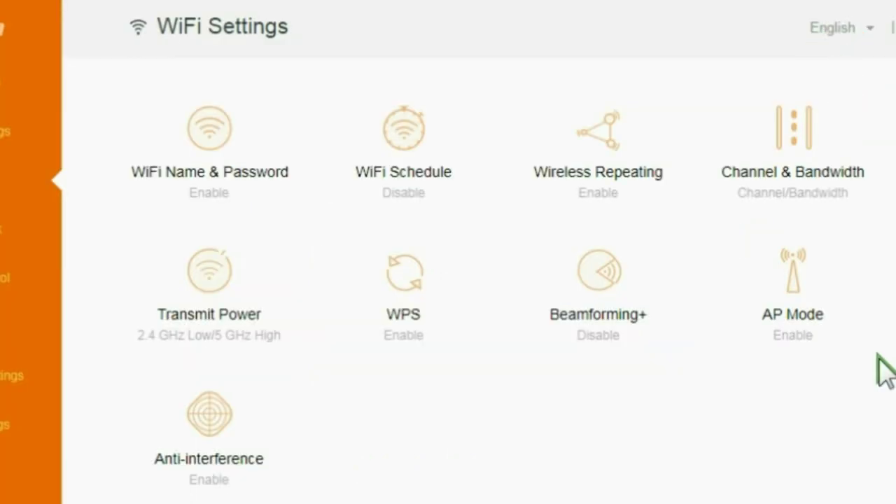
# Step: Open AP Mode, highlight the note about functions unavailable in this mode, and close the settings without saving
pyautogui.click(808, 301)
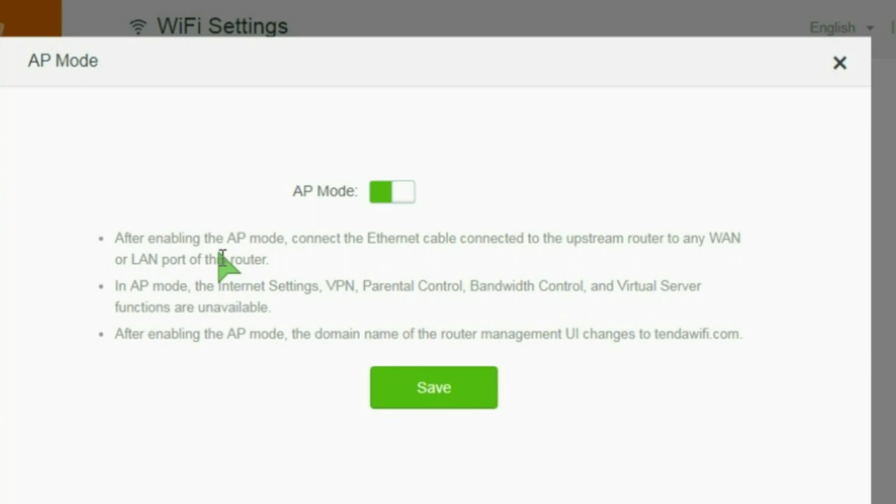
pyautogui.moveTo(110, 283); pyautogui.dragTo(280, 310)
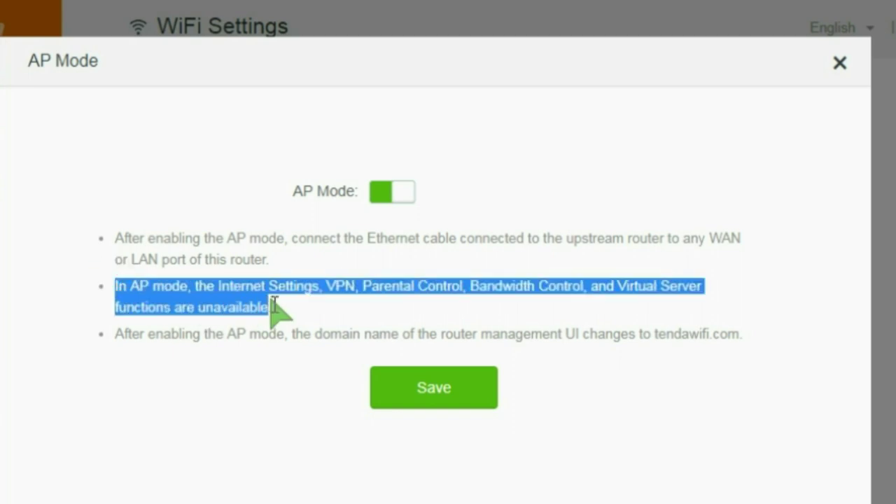
pyautogui.click(311, 290)
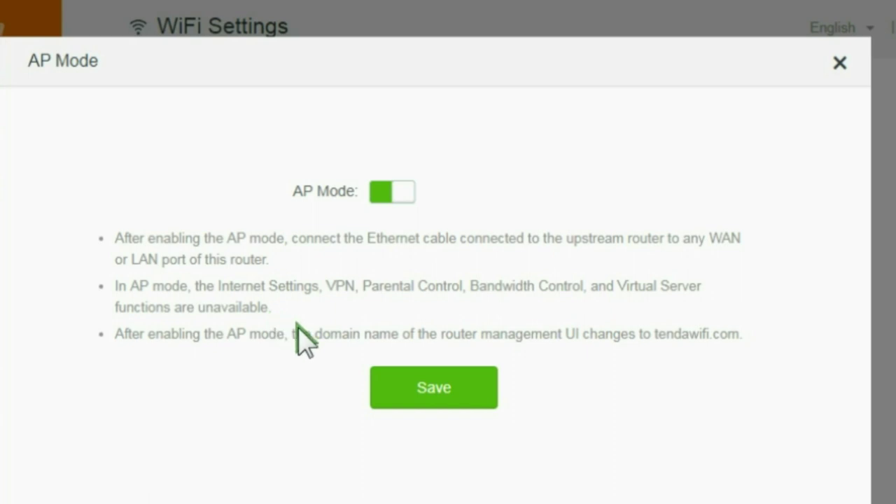
pyautogui.click(838, 64)
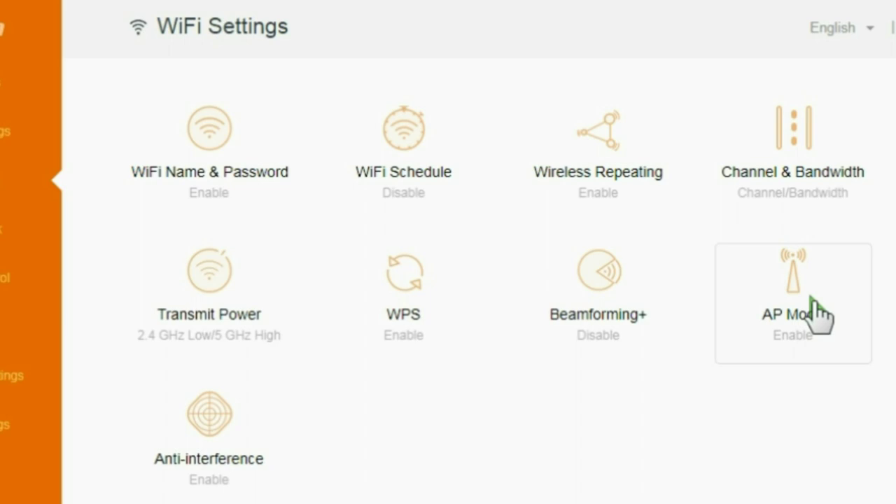
# Step: Reopen AP Mode, try switching it off and on, and close the settings without saving
pyautogui.click(791, 310)
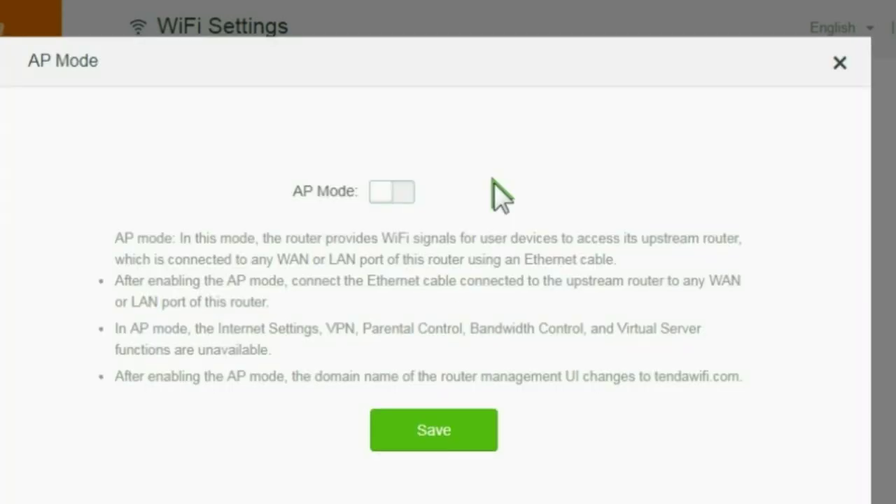
pyautogui.click(387, 196)
pyautogui.click(384, 193)
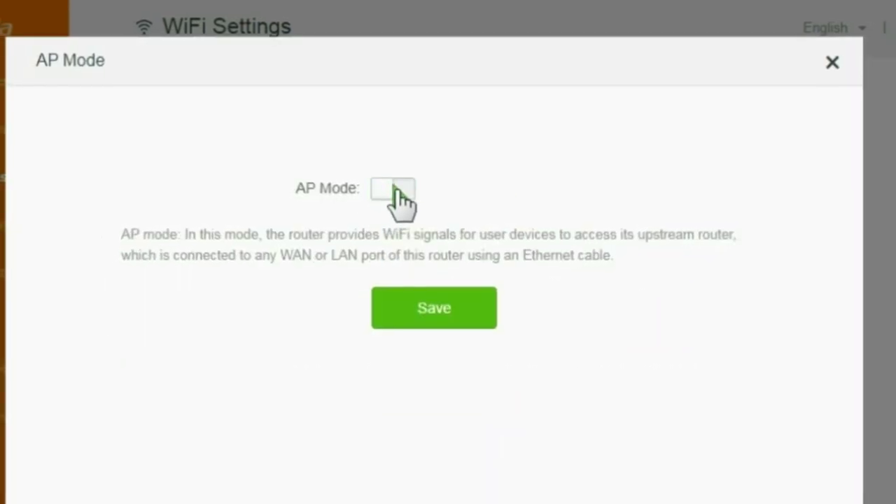
pyautogui.click(396, 191)
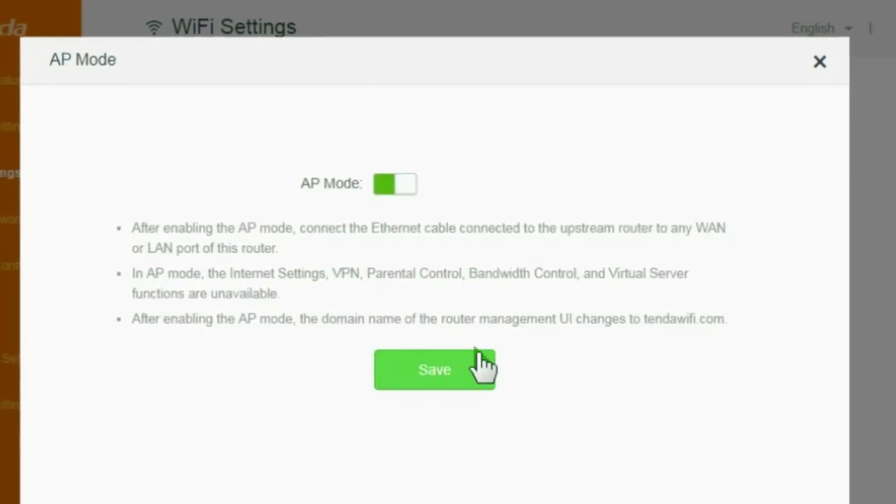
pyautogui.click(819, 61)
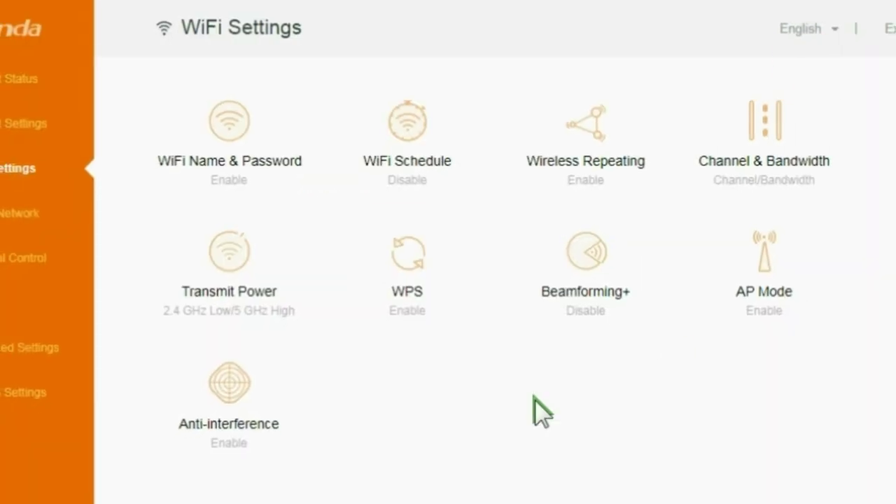
# Step: View the Anti-interference options without changing them, then open the Guest Network settings
pyautogui.click(241, 394)
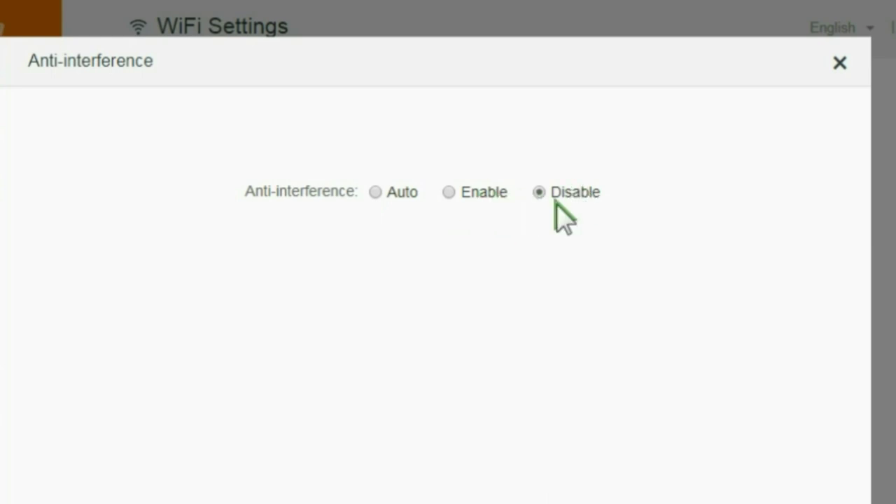
pyautogui.click(839, 64)
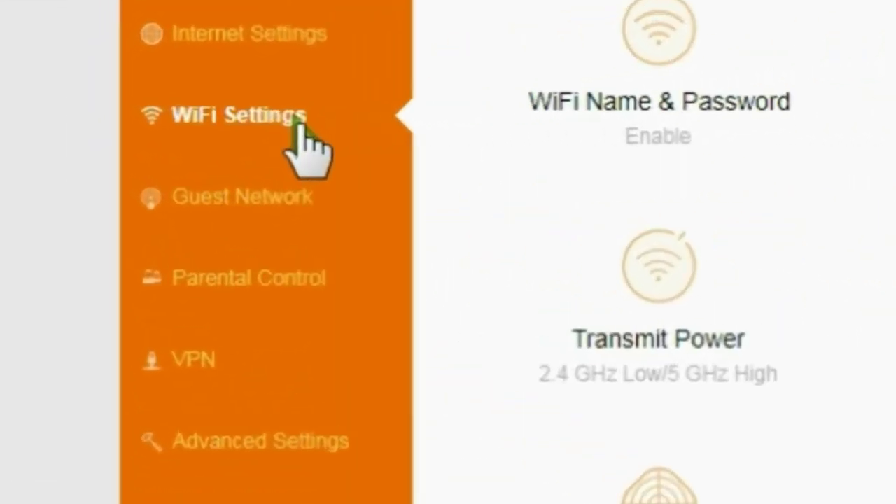
pyautogui.click(272, 198)
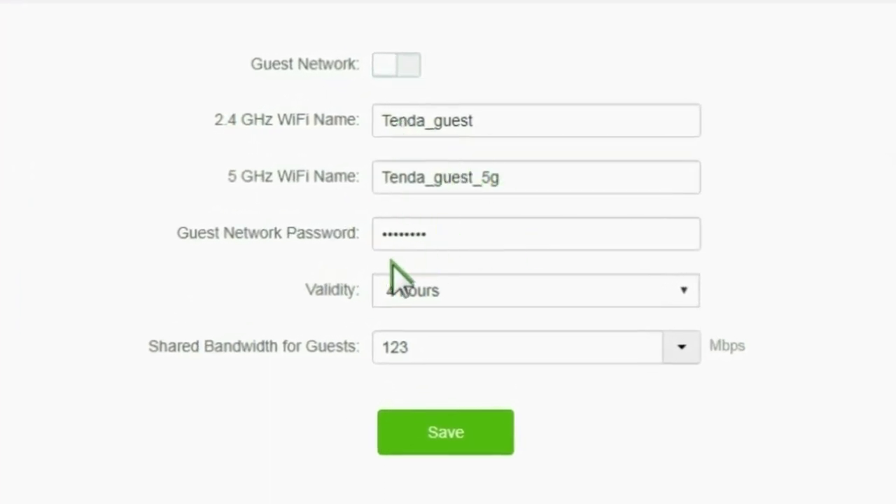
# Step: Switch on the guest network and highlight its 2.4 GHz and 5 GHz WiFi names, revealing the guest network password
pyautogui.click(402, 66)
pyautogui.doubleClick(490, 120)
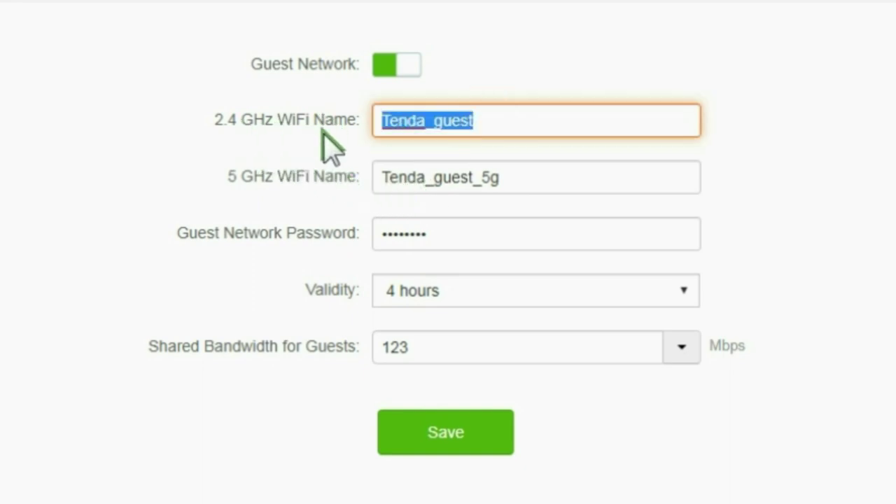
pyautogui.doubleClick(543, 180)
pyautogui.click(437, 224)
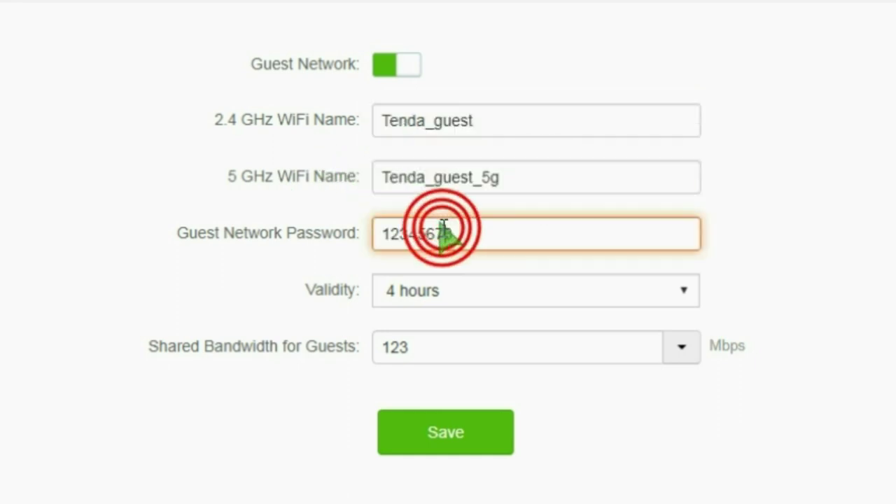
# Step: Set the guest network's validity to Always and highlight the shared bandwidth value
pyautogui.click(465, 292)
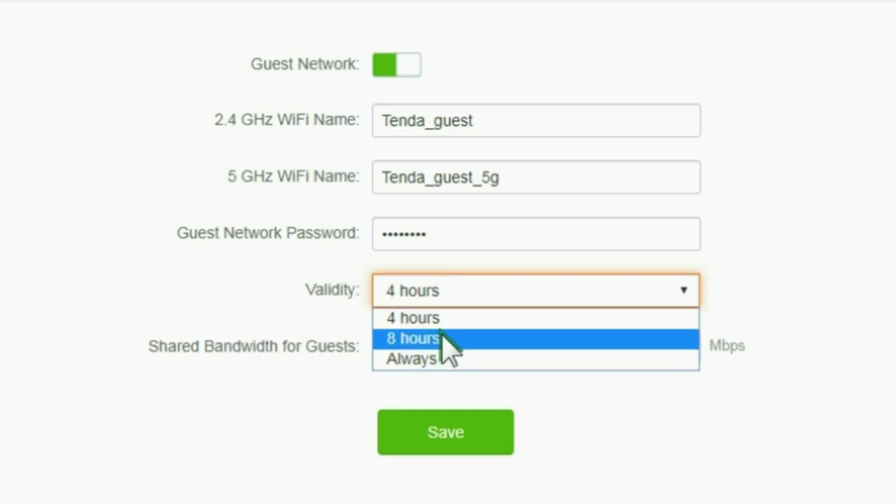
pyautogui.click(428, 358)
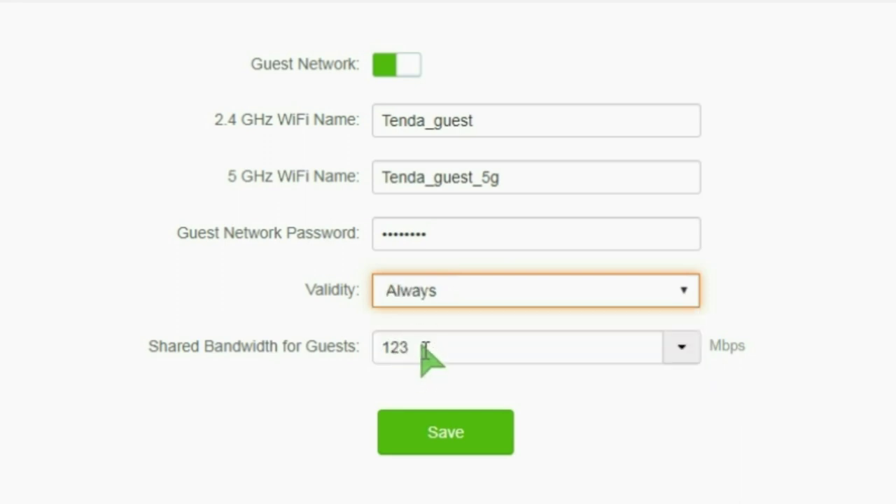
pyautogui.moveTo(426, 346); pyautogui.dragTo(256, 356)
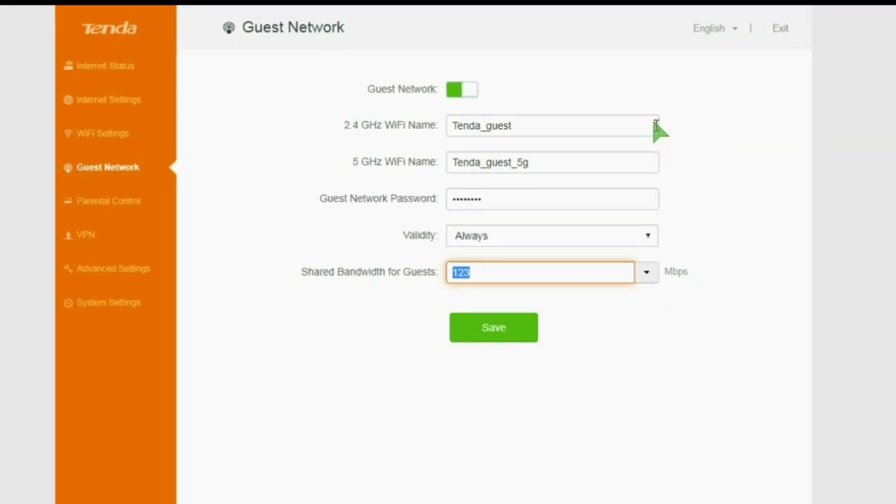
# Step: Start a new Parental Control entry to view the selectable devices, and open the VPN page
pyautogui.click(138, 201)
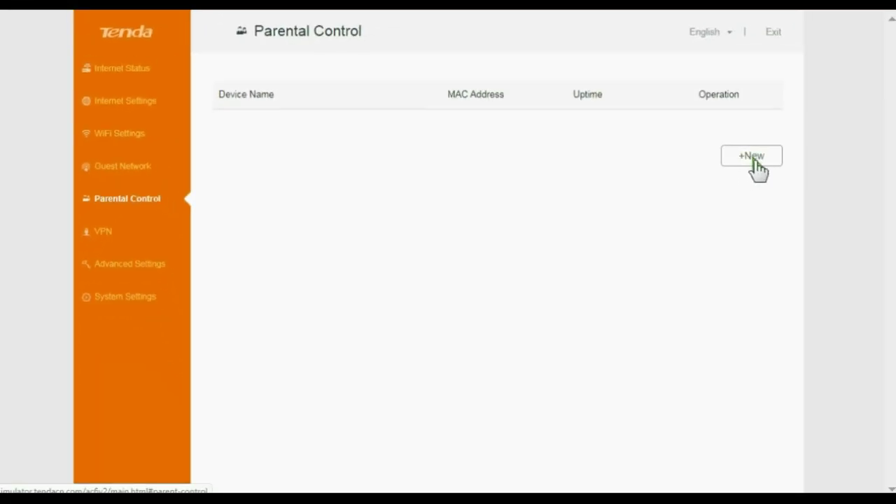
pyautogui.click(753, 158)
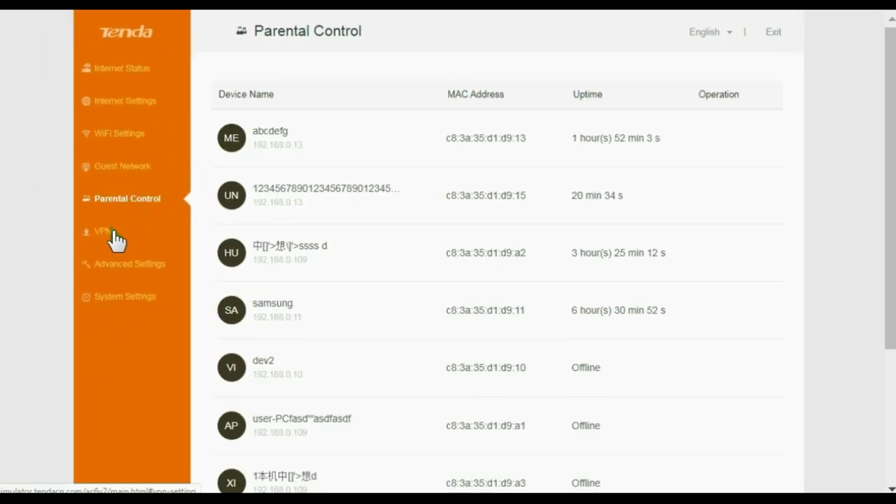
pyautogui.click(107, 231)
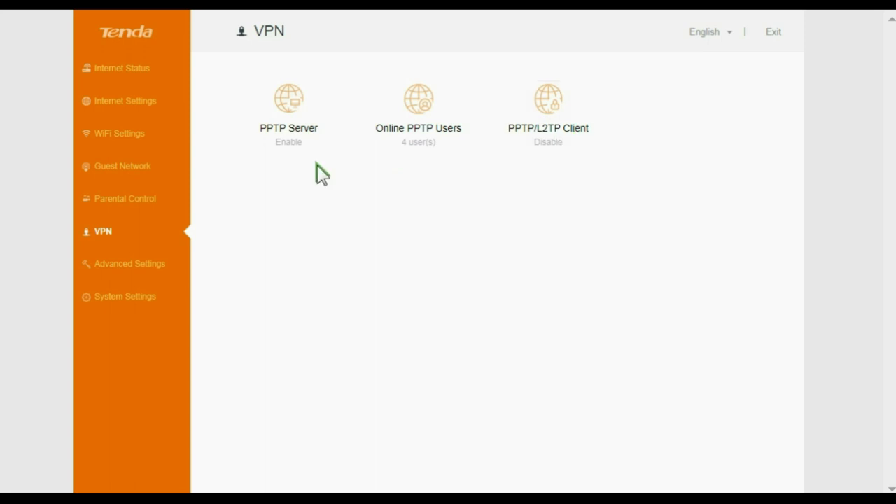
# Step: In the advanced Bandwidth Control, limit the first device to 0.5 Mbps upload and 1.0 Mbps (For Browsing) download, and close without saving
pyautogui.click(137, 264)
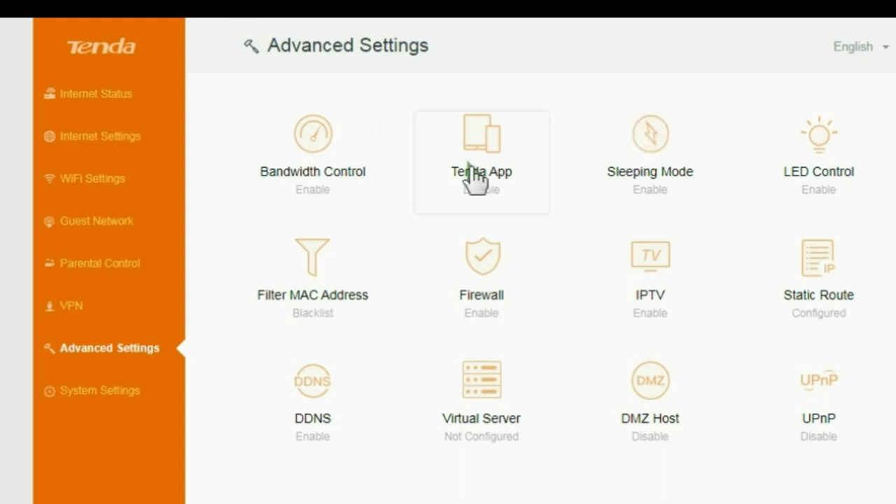
pyautogui.click(329, 147)
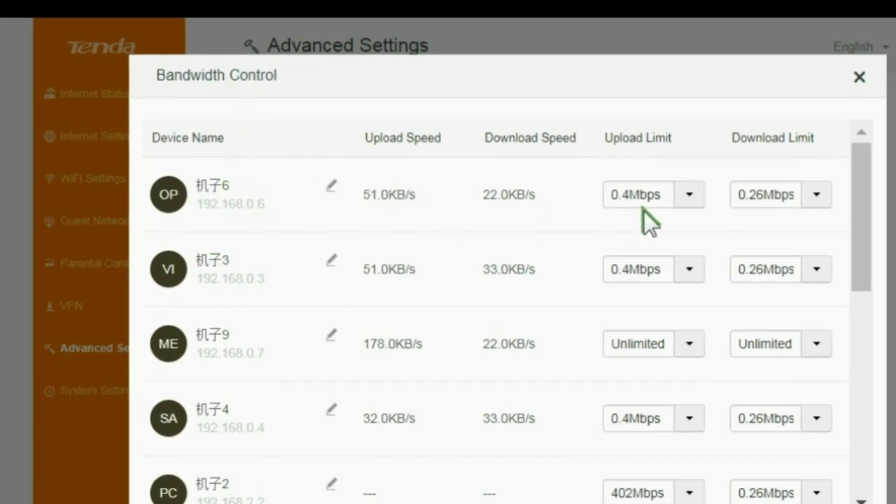
pyautogui.click(681, 194)
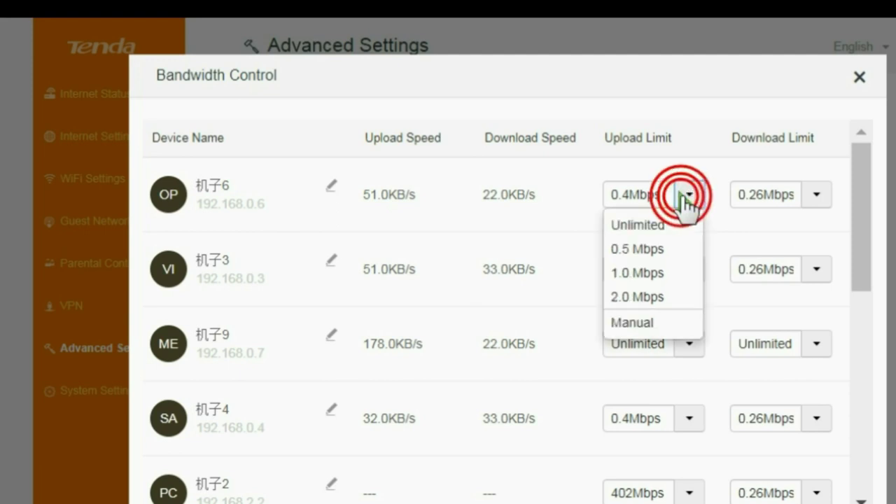
pyautogui.click(658, 247)
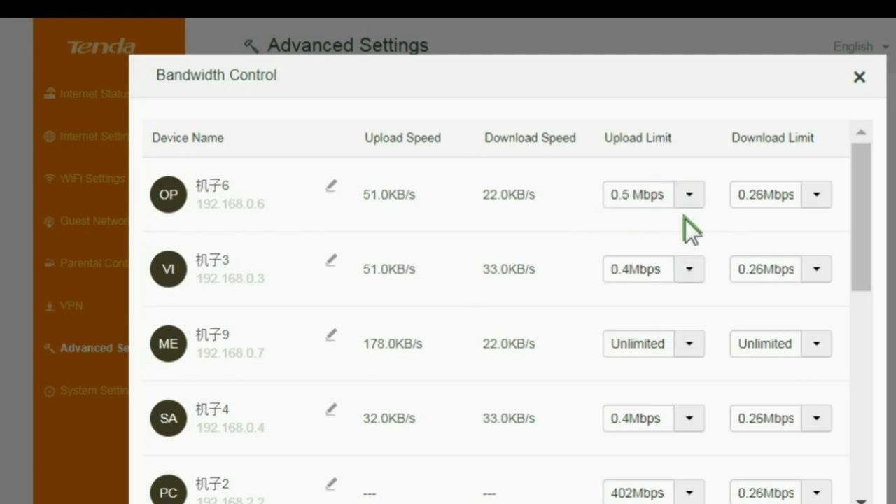
pyautogui.click(819, 197)
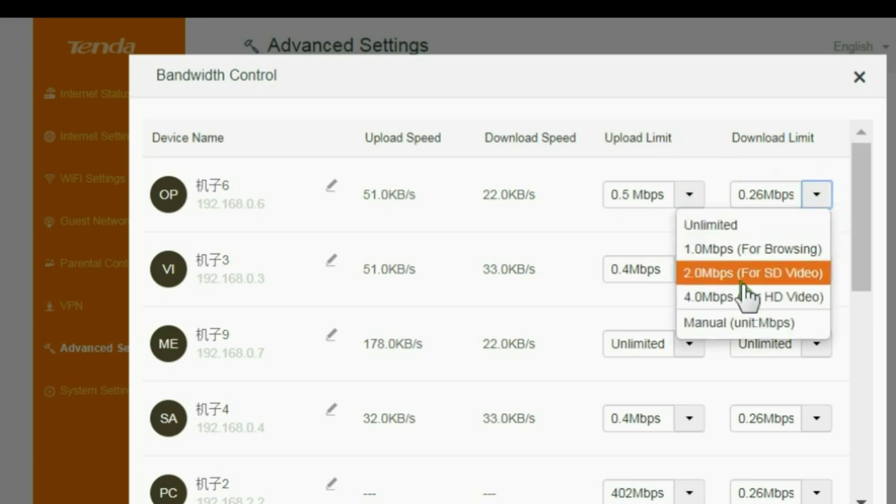
pyautogui.click(726, 253)
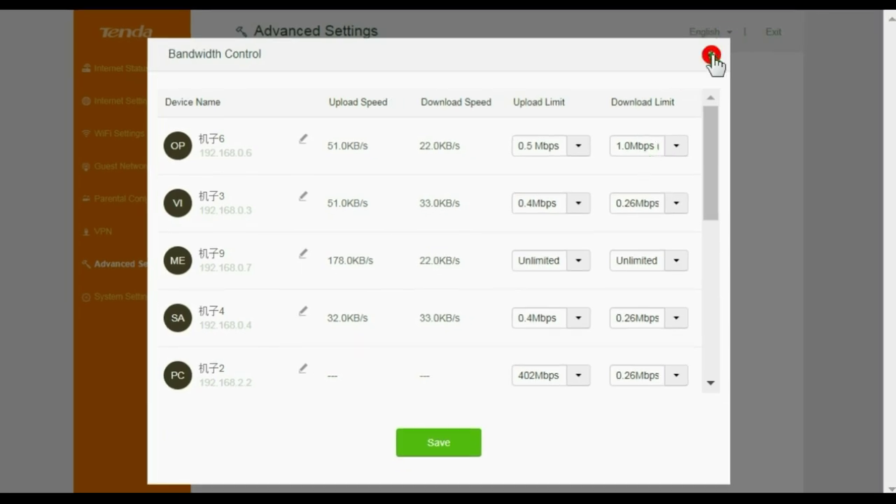
pyautogui.click(711, 56)
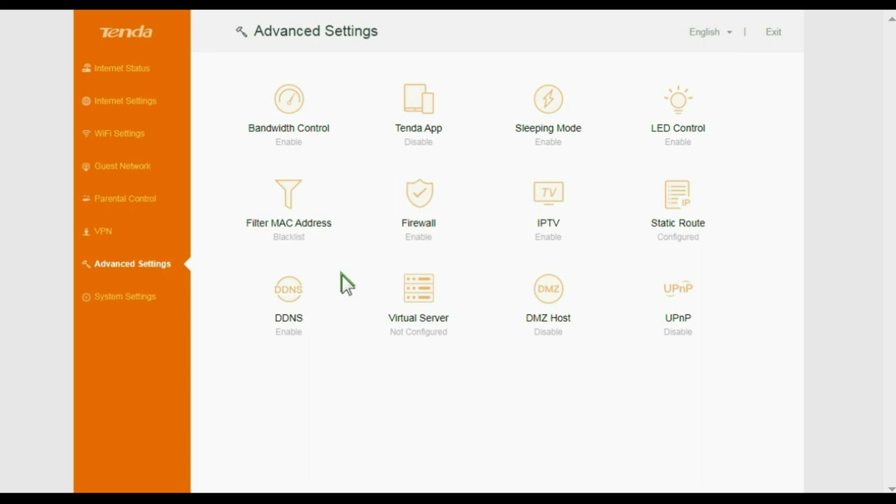
# Step: View the Tenda App remote management option and close it without changes
pyautogui.click(422, 119)
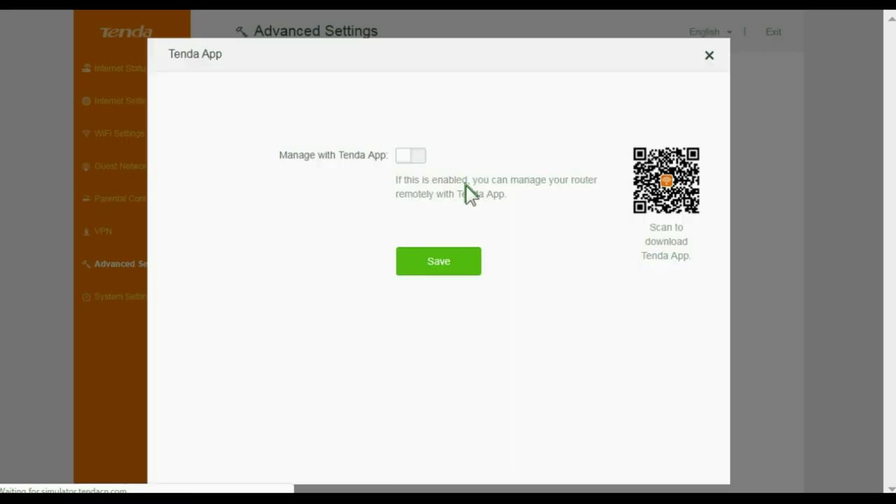
pyautogui.click(706, 56)
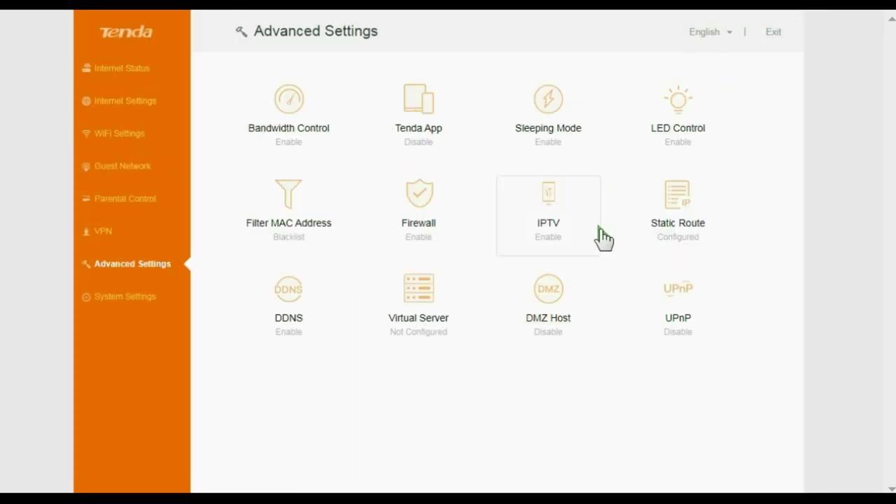
# Step: Set the Sleeping Mode time to 06:00 through 07:00 and close the settings without saving
pyautogui.click(564, 141)
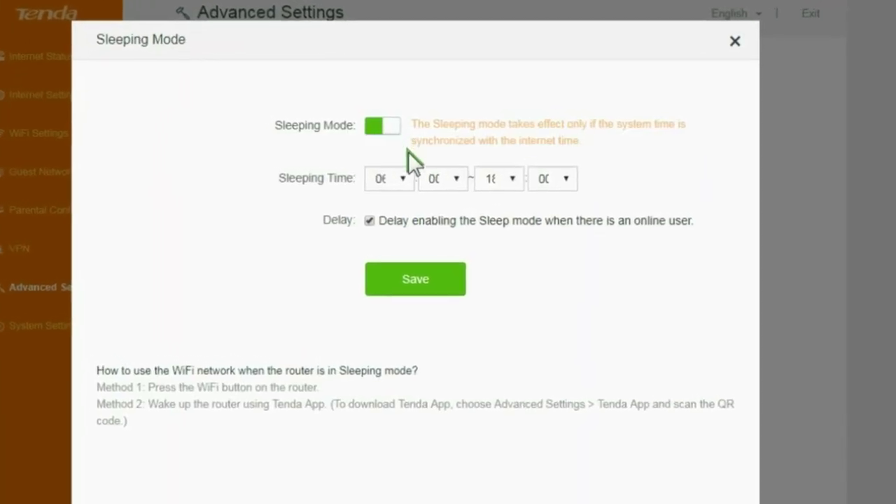
pyautogui.click(415, 177)
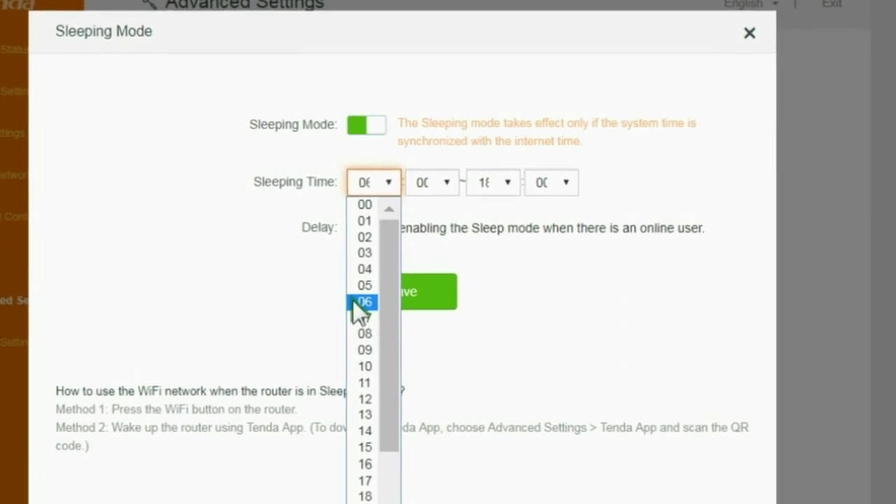
pyautogui.click(378, 292)
pyautogui.click(440, 183)
pyautogui.click(430, 204)
pyautogui.click(564, 183)
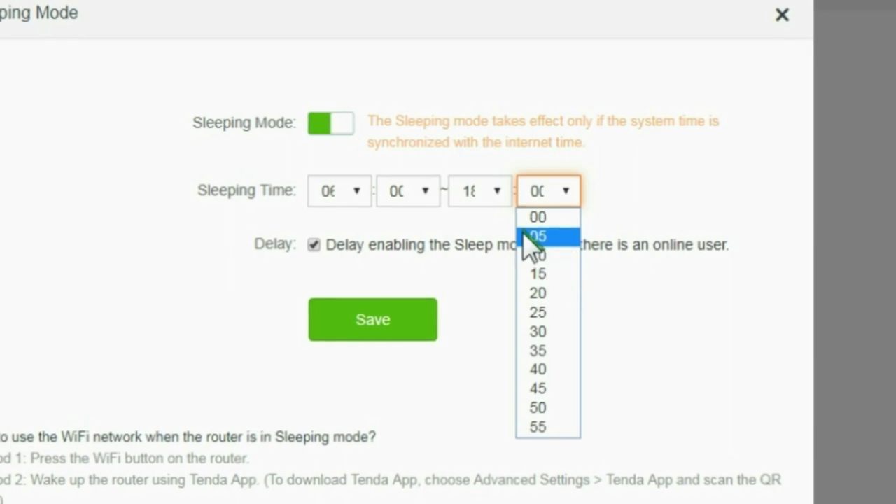
pyautogui.click(492, 191)
pyautogui.click(479, 350)
pyautogui.click(562, 201)
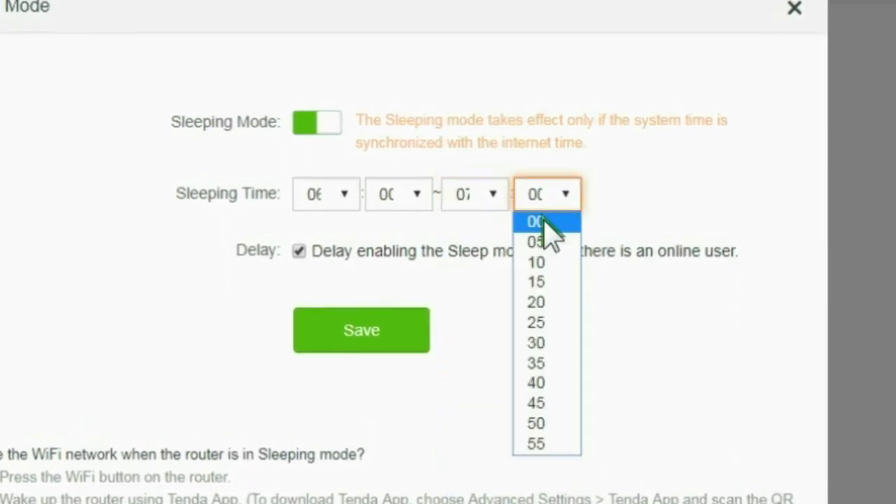
pyautogui.click(552, 220)
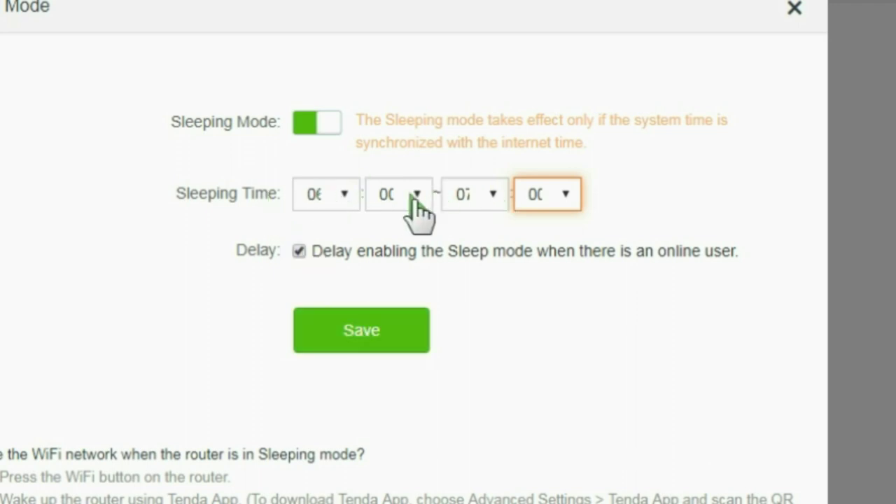
pyautogui.click(795, 9)
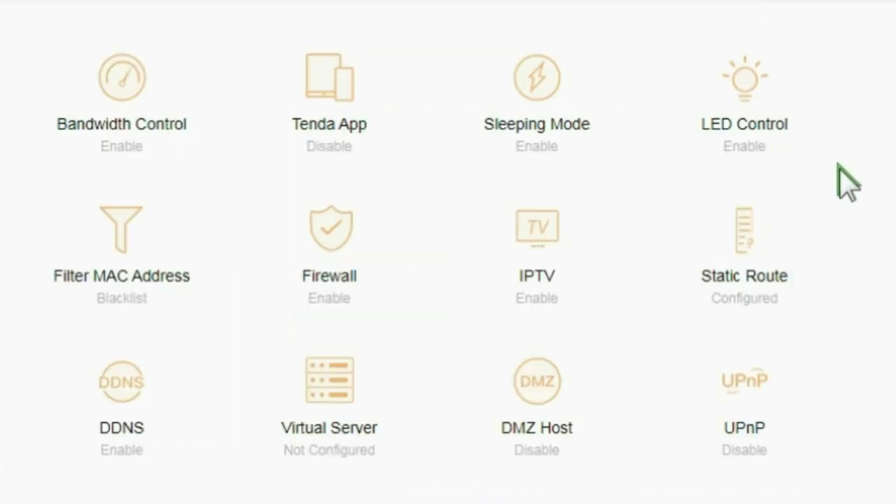
# Step: View the LED Control, Filter MAC Address and Firewall settings one after another, closing each without changes
pyautogui.click(743, 126)
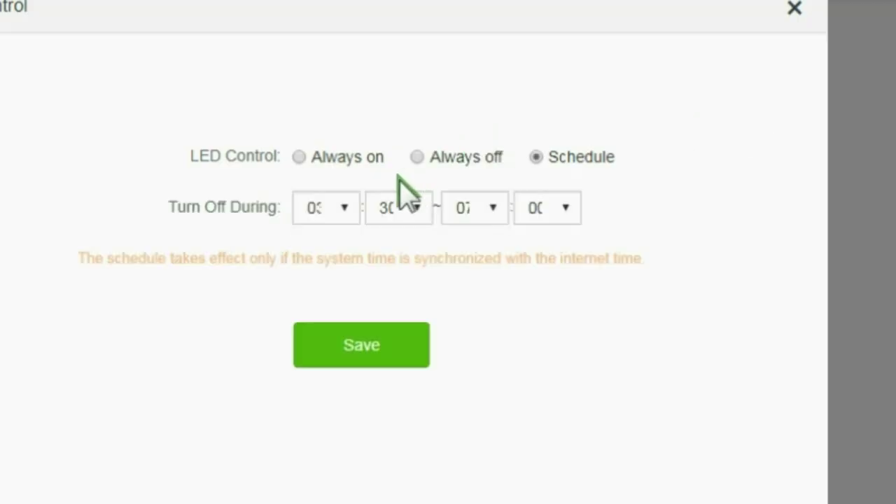
pyautogui.click(808, 9)
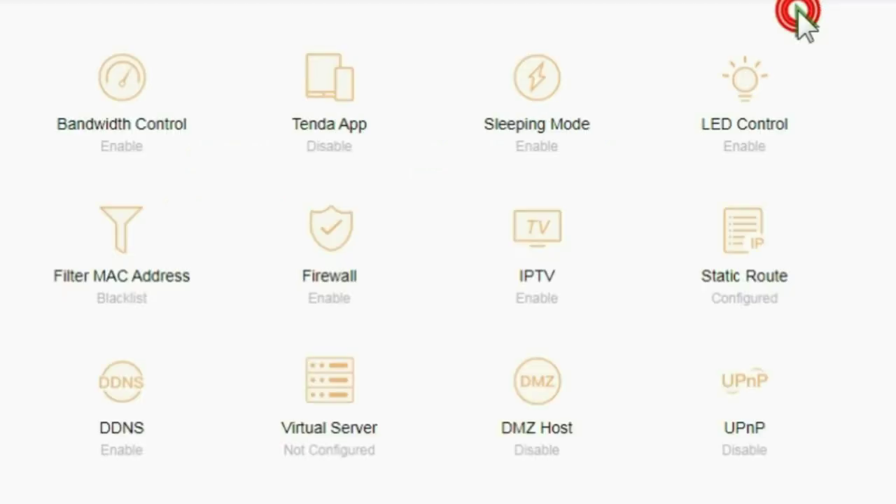
pyautogui.click(149, 305)
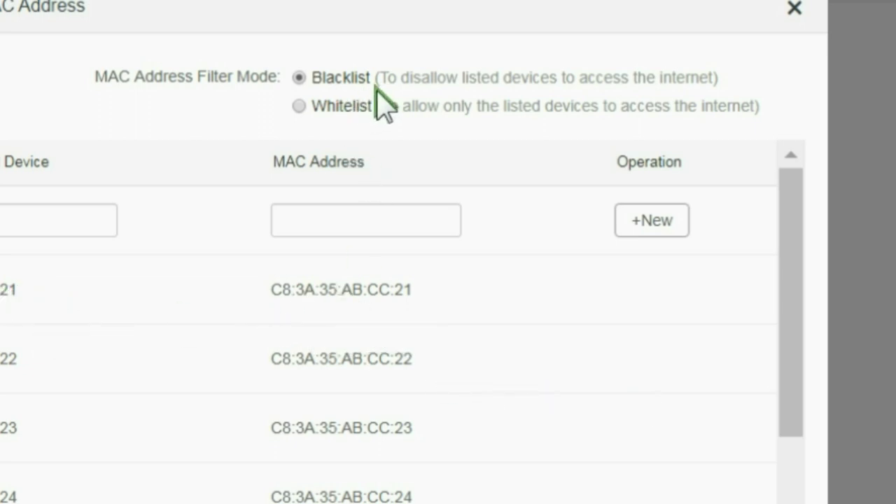
pyautogui.click(796, 8)
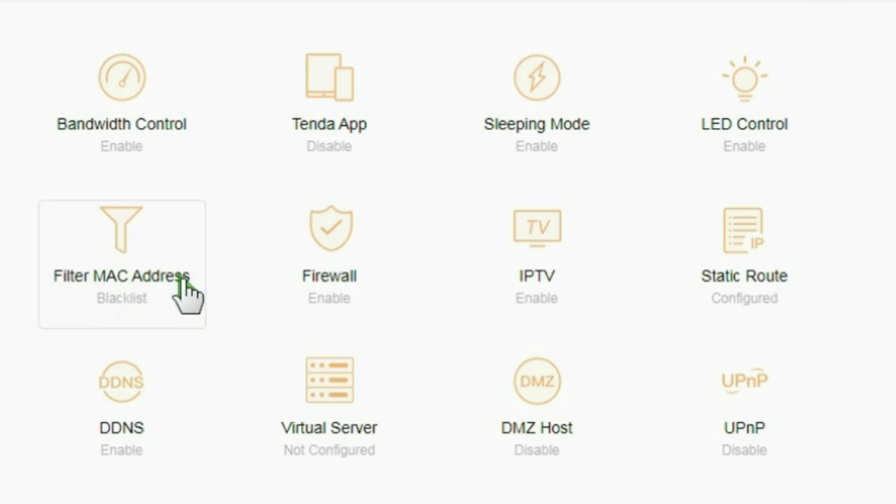
pyautogui.click(344, 280)
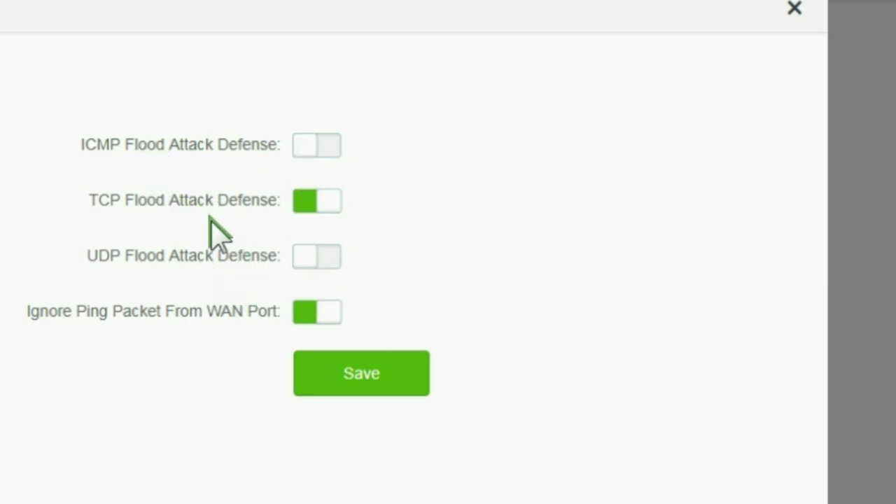
pyautogui.click(795, 8)
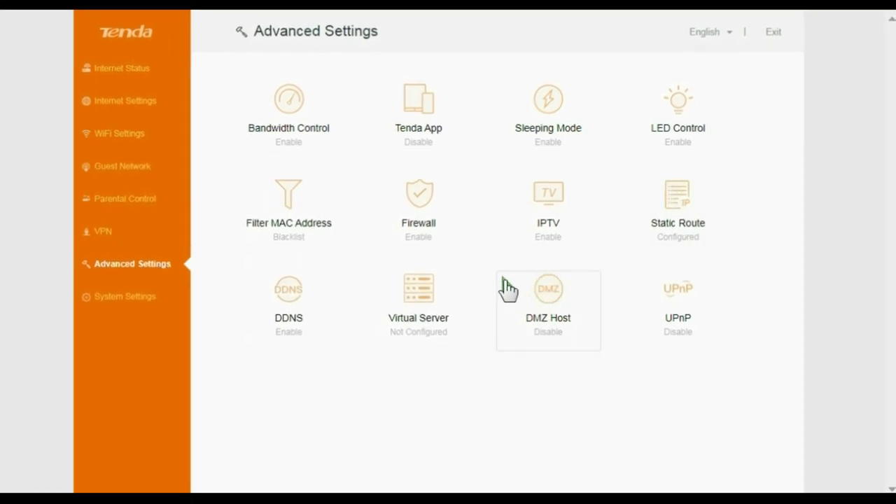
# Step: Open the LAN Settings under System Settings, highlight the LAN IP address, and close them without saving
pyautogui.click(135, 298)
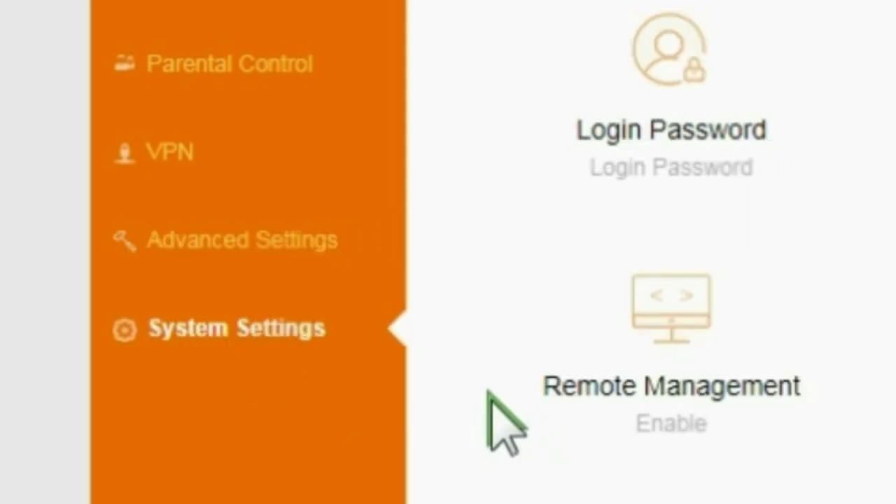
pyautogui.click(406, 28)
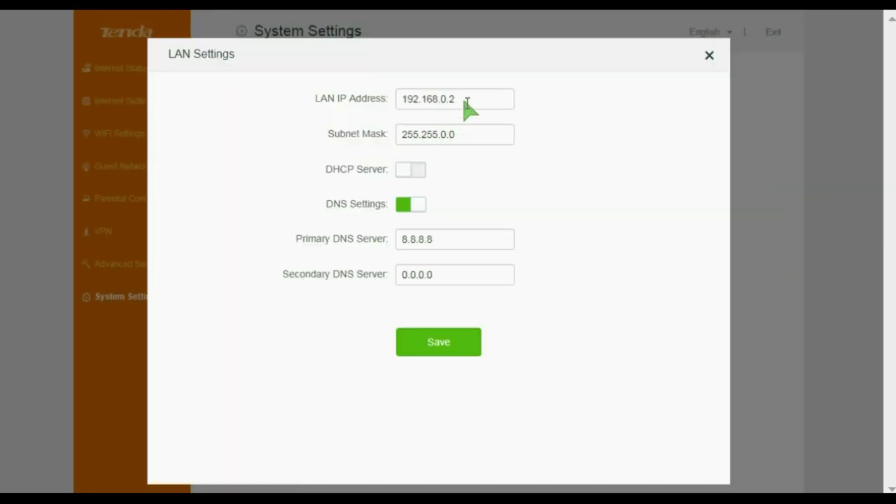
pyautogui.moveTo(466, 100); pyautogui.dragTo(329, 90)
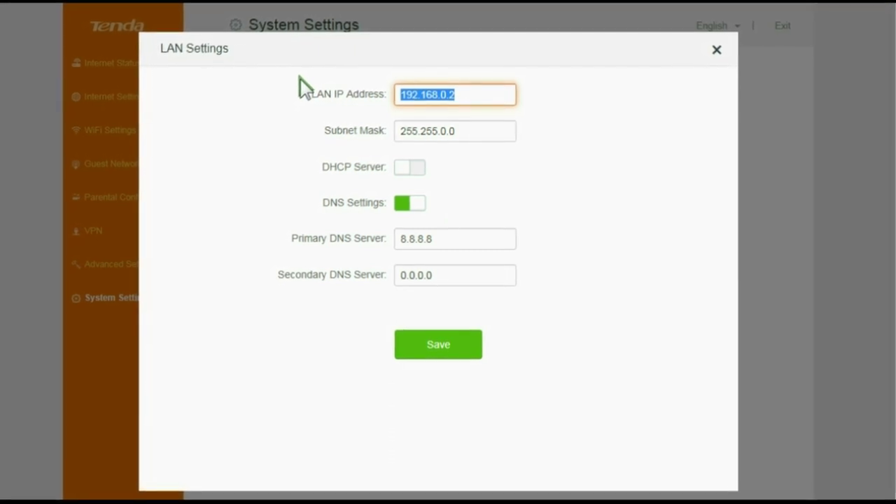
pyautogui.click(428, 95)
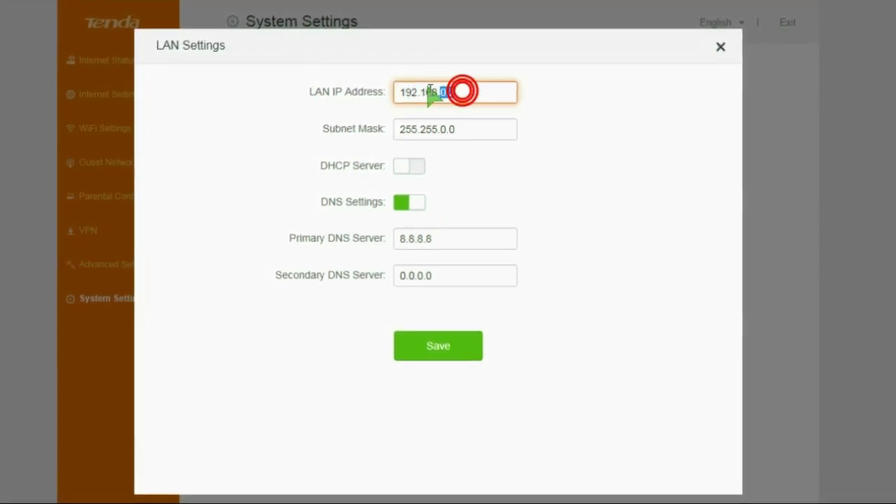
pyautogui.moveTo(462, 90); pyautogui.dragTo(346, 96)
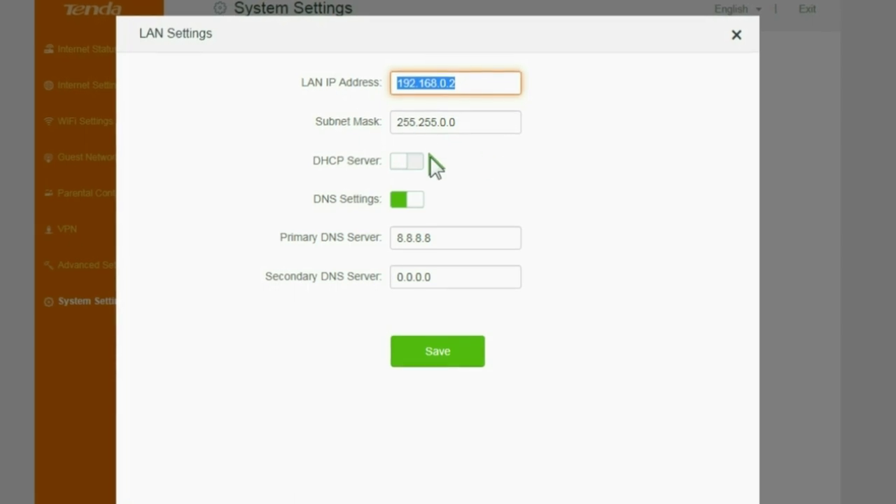
pyautogui.click(739, 35)
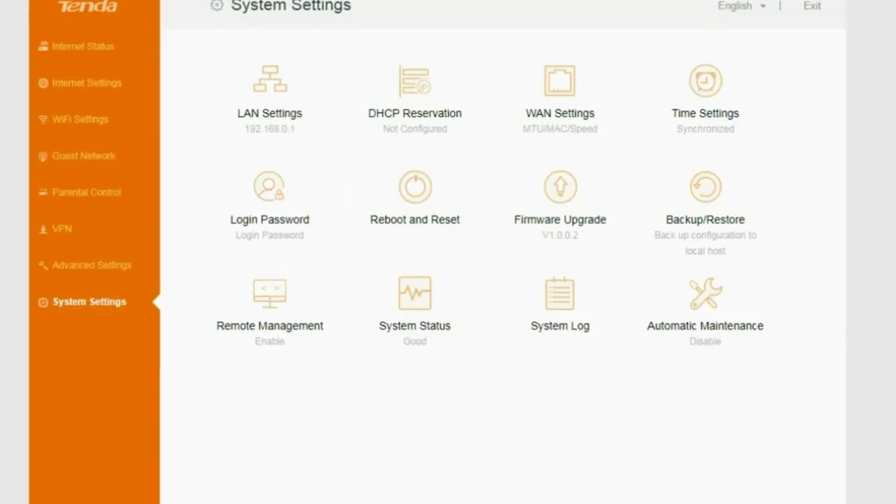
# Step: View the DHCP Reservation settings and the MAC and IP address fields for a new entry, and close them without changes
pyautogui.click(431, 112)
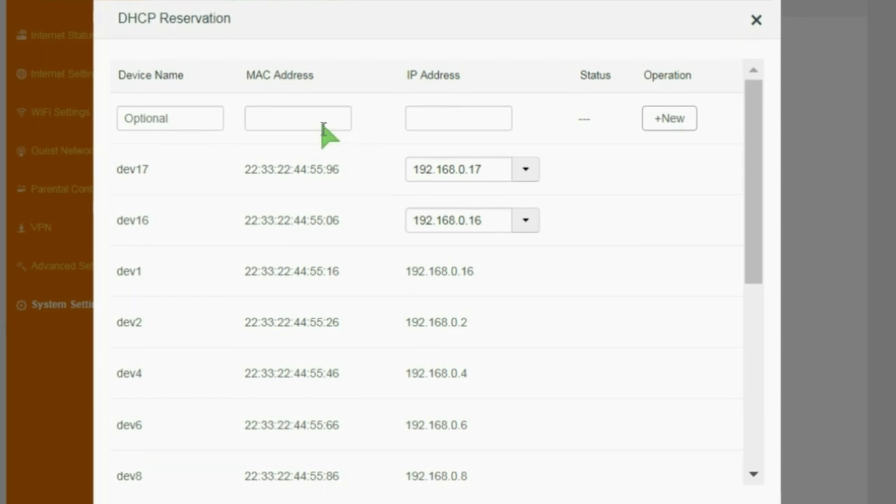
pyautogui.click(283, 112)
pyautogui.click(446, 120)
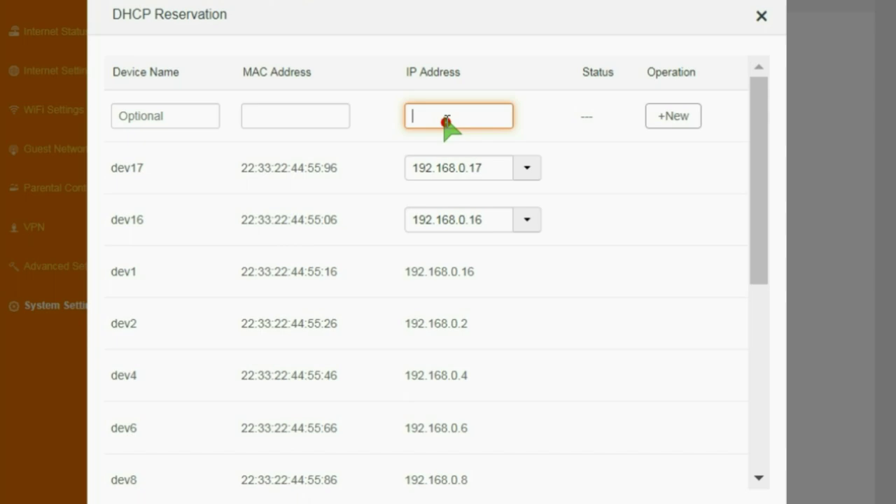
pyautogui.click(761, 16)
# Step: View the Speed and MAC Address options in the WAN Settings and close them without saving
pyautogui.click(580, 104)
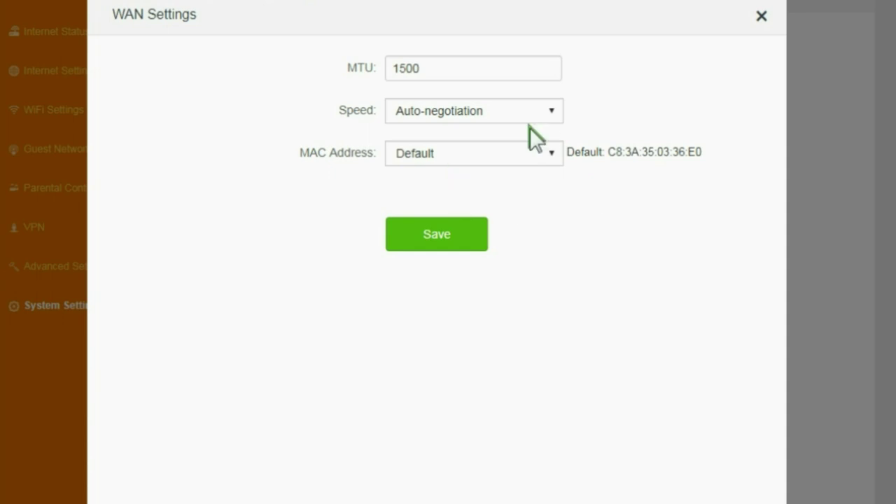
pyautogui.click(551, 114)
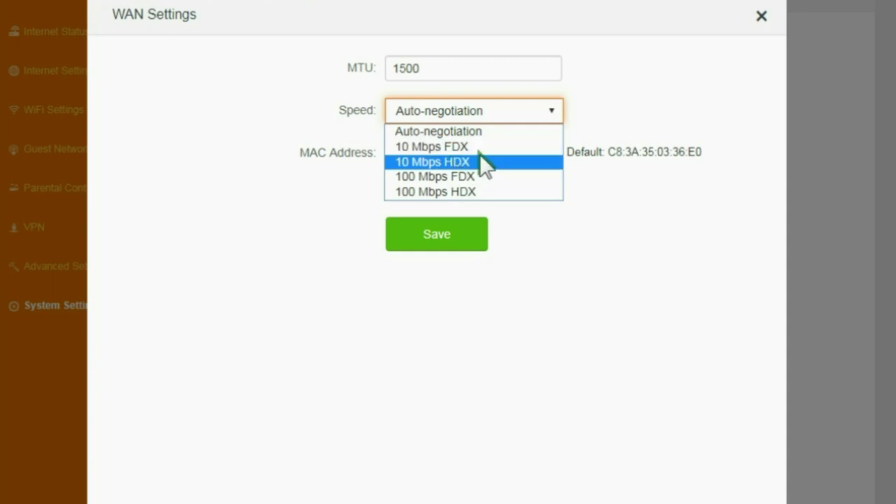
pyautogui.click(695, 73)
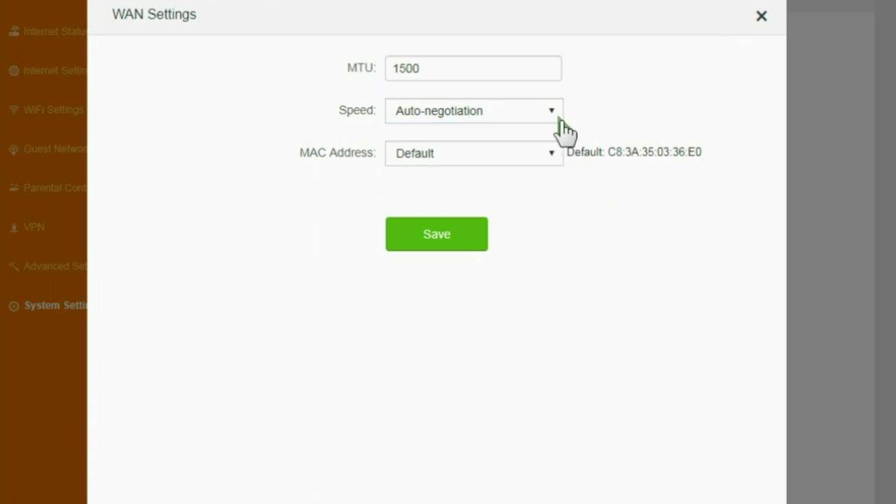
pyautogui.click(471, 157)
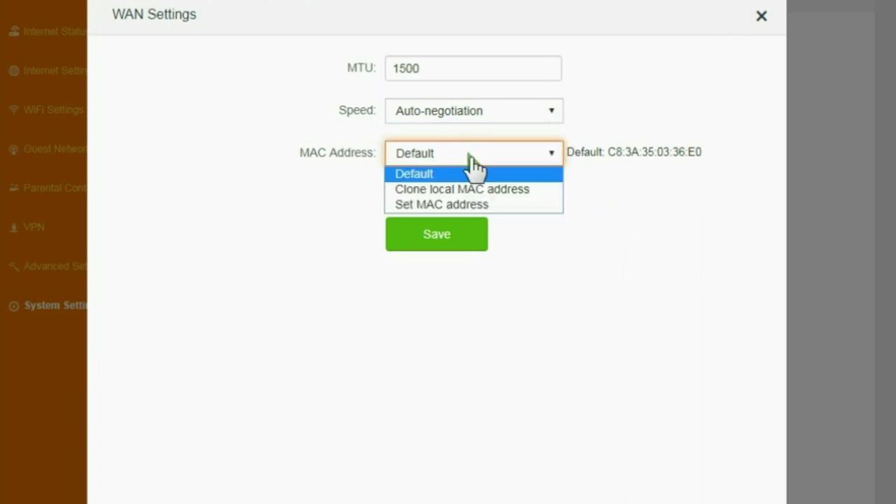
pyautogui.click(475, 173)
pyautogui.click(761, 17)
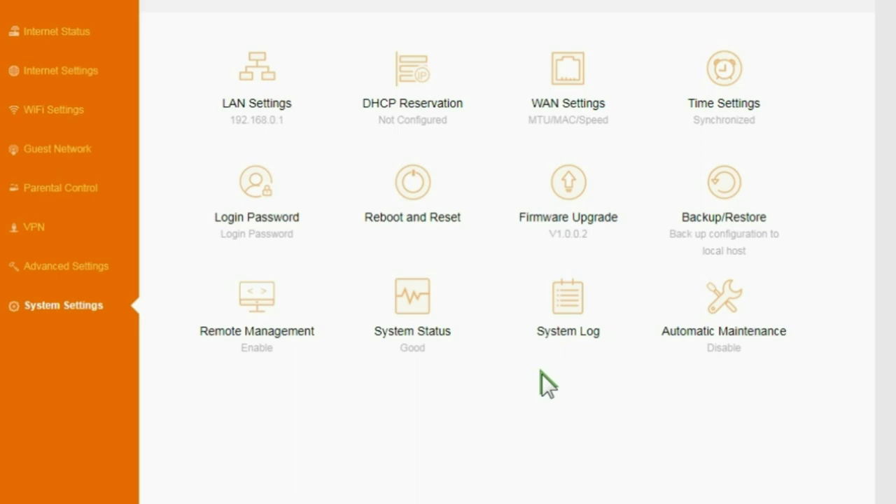
# Step: View the available time zones in the Time Settings and close them without changing the selection
pyautogui.click(719, 102)
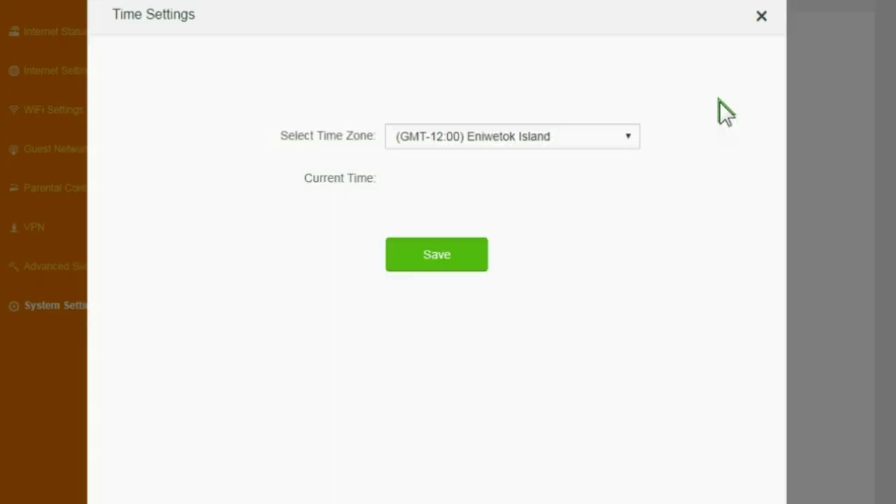
pyautogui.click(608, 137)
pyautogui.click(609, 139)
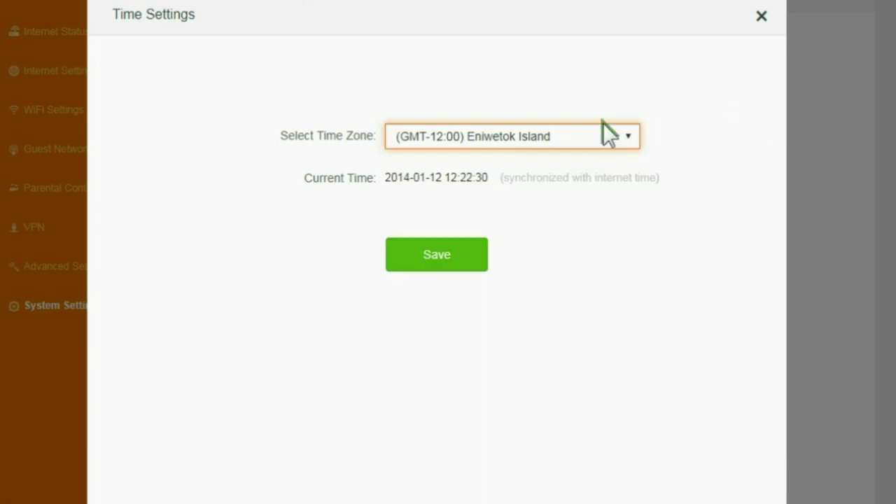
pyautogui.click(606, 136)
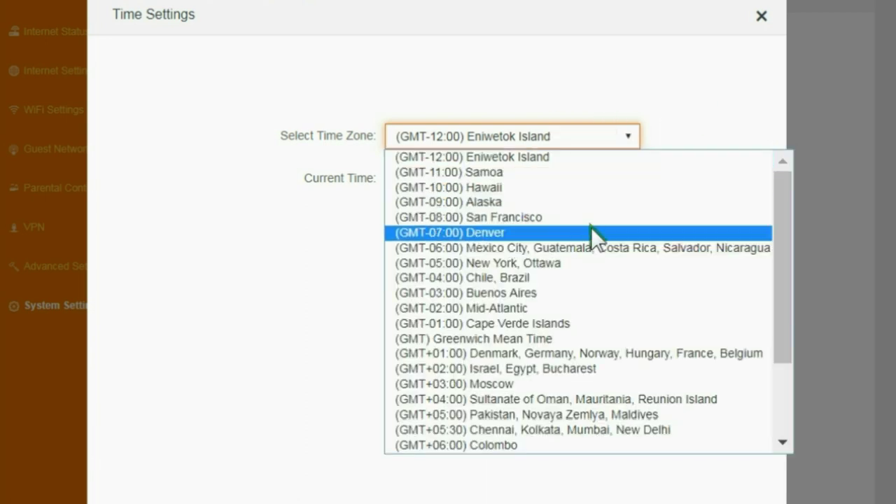
pyautogui.click(658, 77)
pyautogui.click(762, 15)
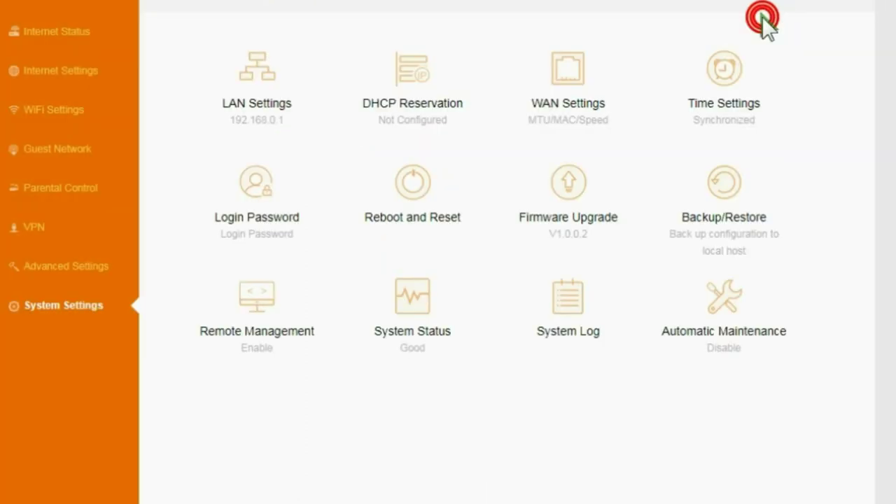
# Step: View the Login Password settings and the Reboot and Reset options, closing each without changes
pyautogui.click(266, 204)
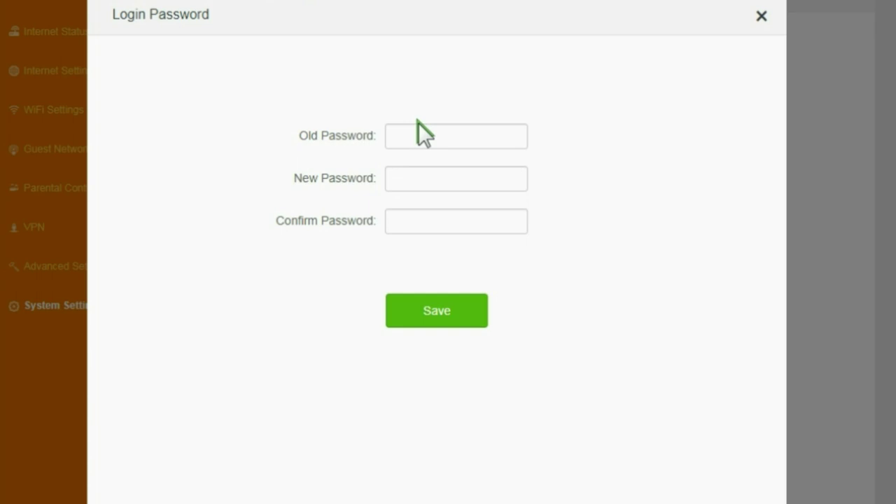
pyautogui.click(761, 15)
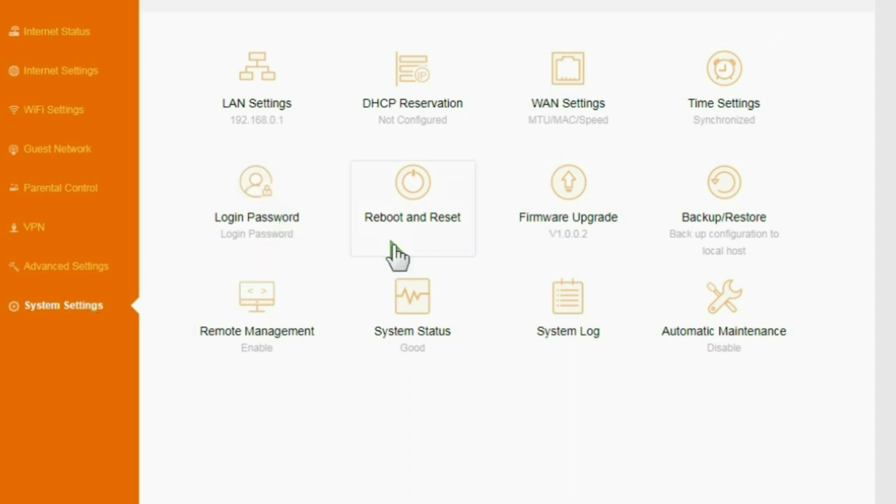
pyautogui.click(414, 187)
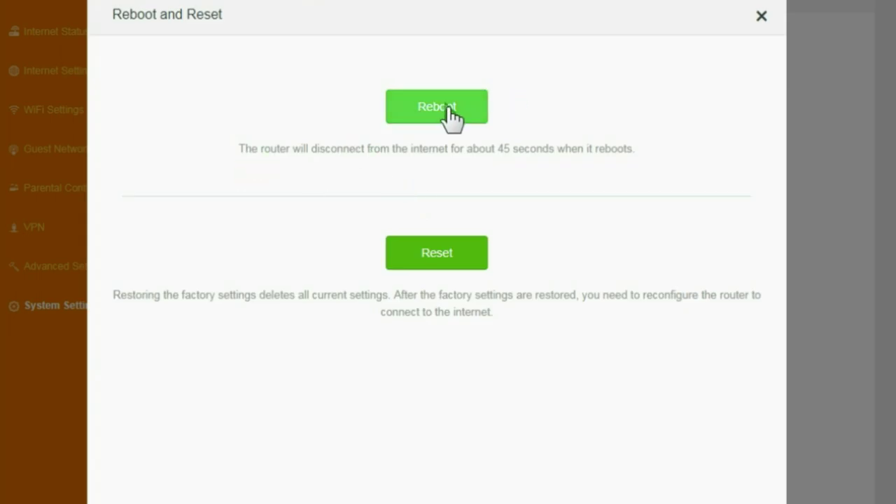
pyautogui.click(760, 15)
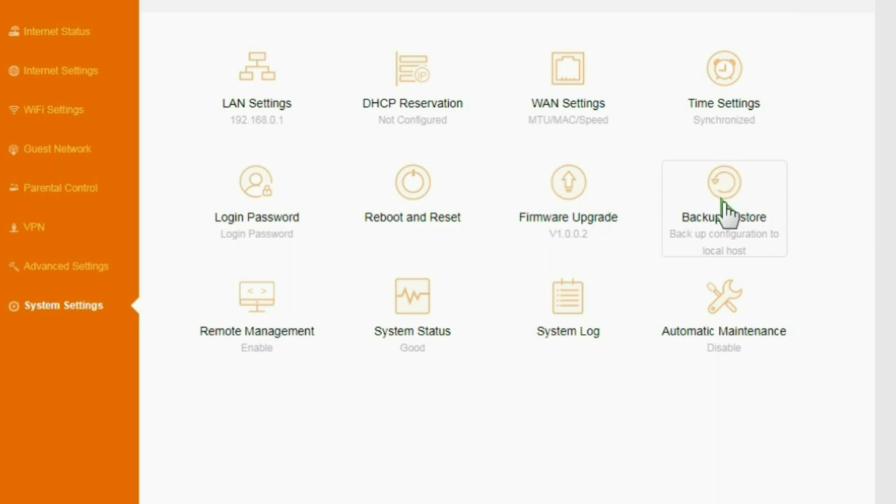
# Step: Open the Remote Management settings, highlight the remote IP address and the port, and close them without saving
pyautogui.click(250, 311)
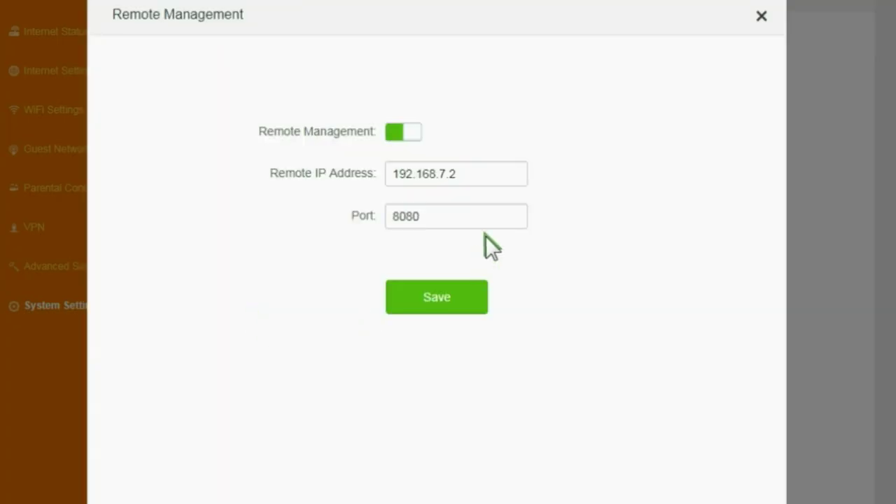
pyautogui.moveTo(497, 173); pyautogui.dragTo(256, 174)
pyautogui.click(459, 175)
pyautogui.moveTo(465, 174); pyautogui.dragTo(325, 175)
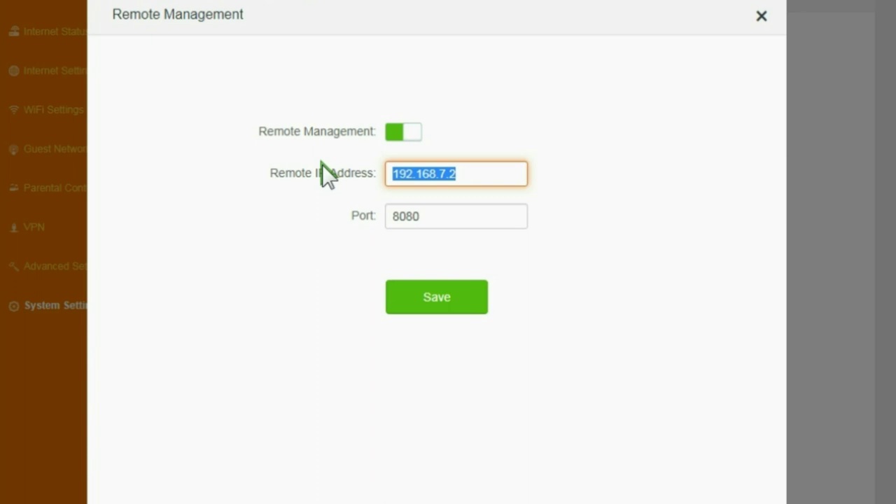
pyautogui.moveTo(453, 172); pyautogui.dragTo(234, 186)
pyautogui.click(477, 174)
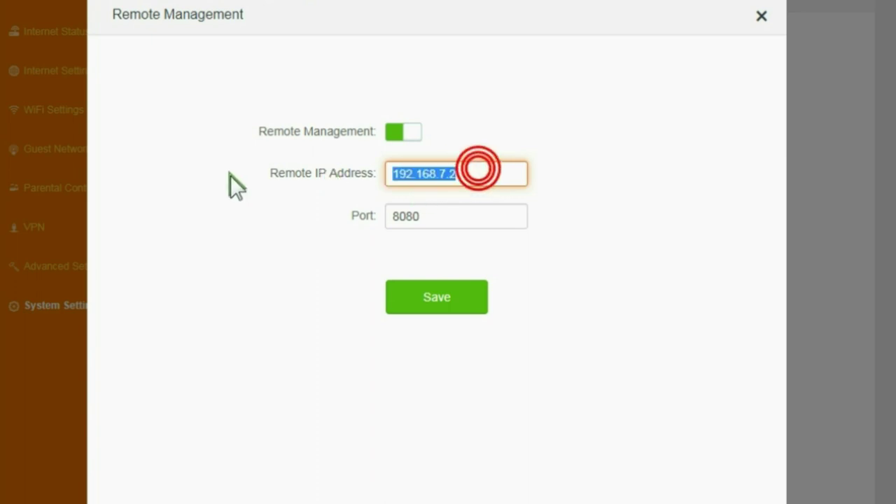
pyautogui.doubleClick(440, 213)
pyautogui.click(763, 17)
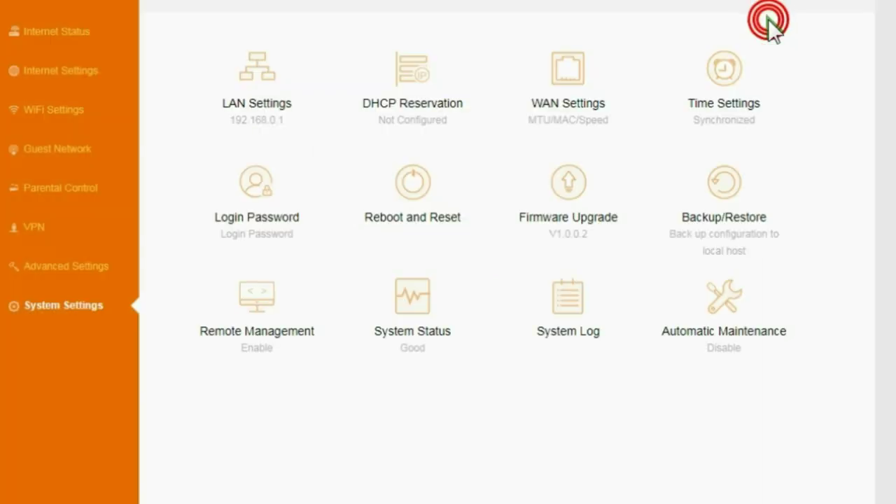
# Step: Examine the System Status down to the WiFi Status section, highlight the 2.4 GHz WiFi channel, and close it
pyautogui.click(429, 303)
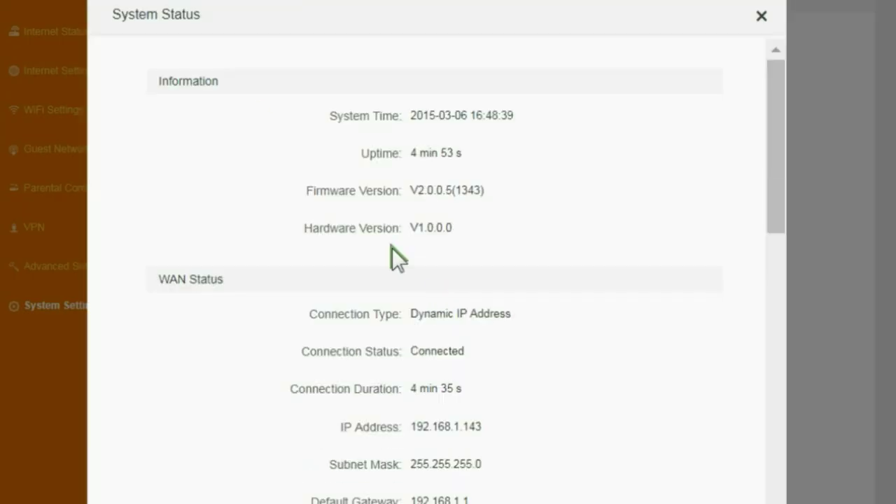
pyautogui.click(774, 93)
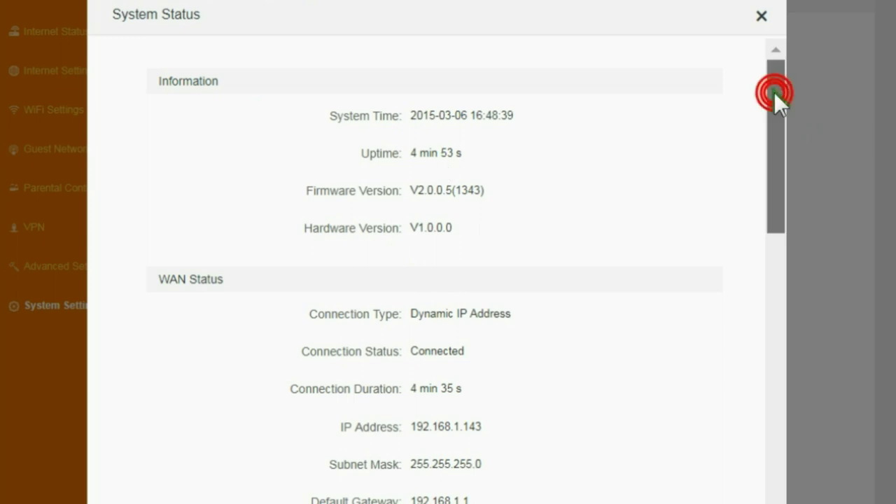
pyautogui.moveTo(774, 93); pyautogui.dragTo(844, 369)
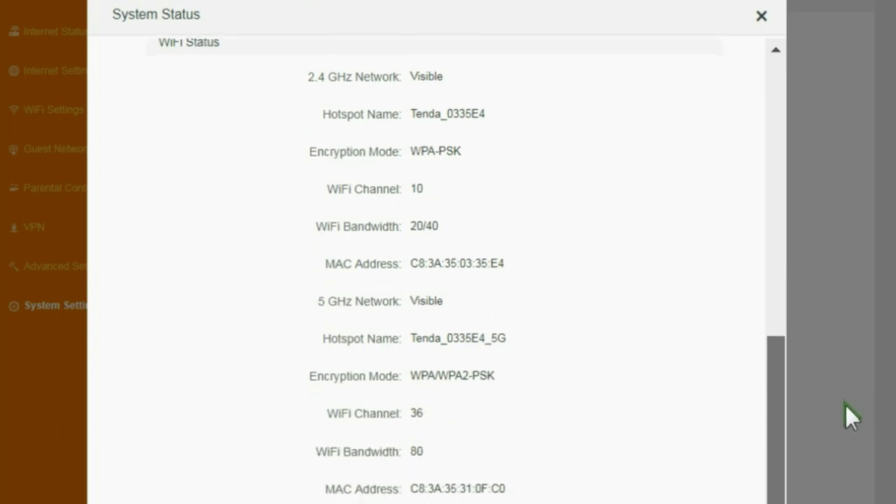
pyautogui.moveTo(845, 402); pyautogui.dragTo(845, 401)
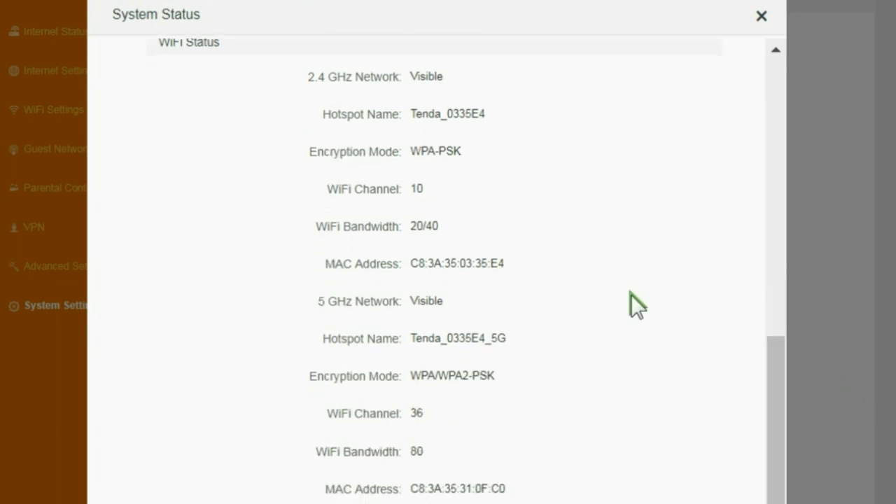
pyautogui.moveTo(437, 183); pyautogui.dragTo(366, 189)
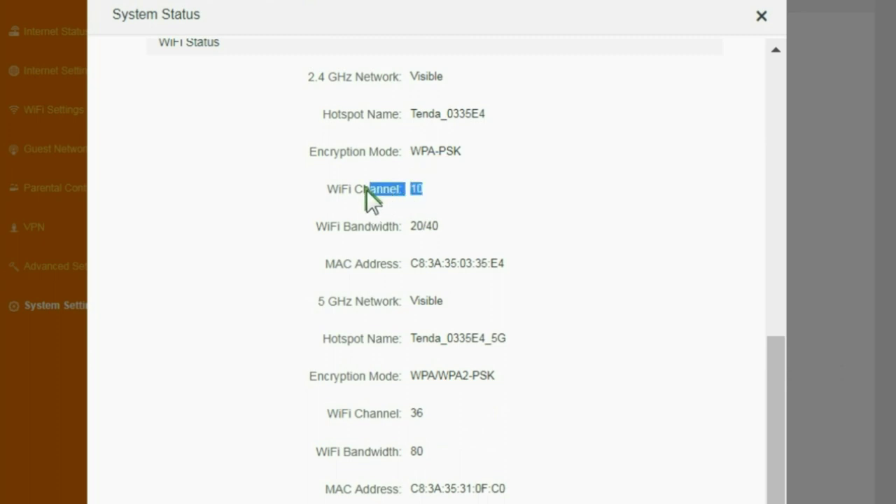
pyautogui.click(762, 17)
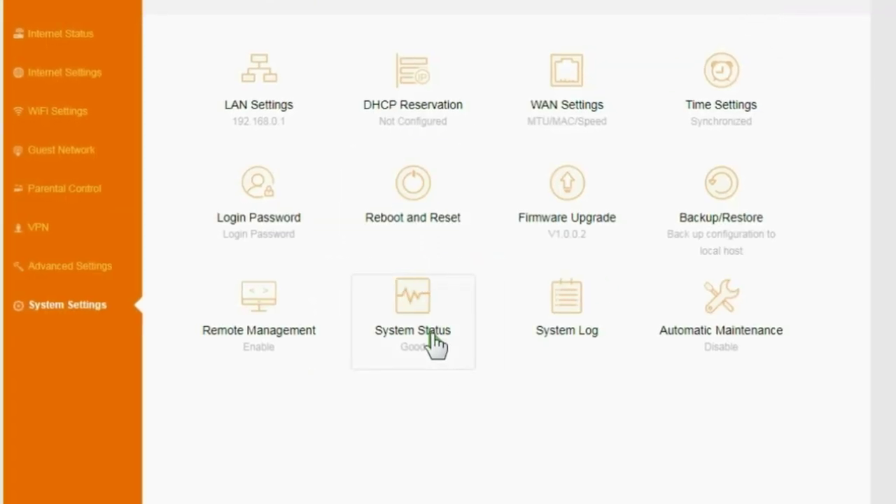
# Step: View the System Log and the Automatic Maintenance reboot schedule, closing each without changes
pyautogui.click(585, 319)
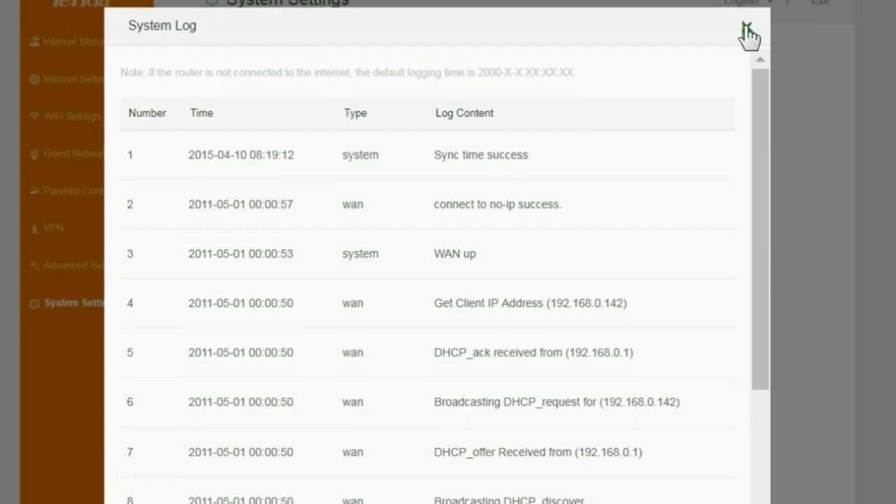
pyautogui.click(805, 33)
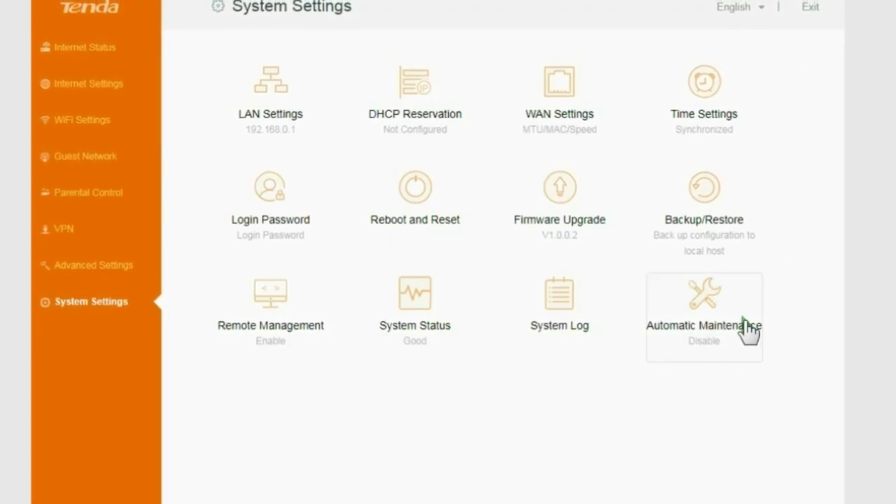
pyautogui.click(709, 322)
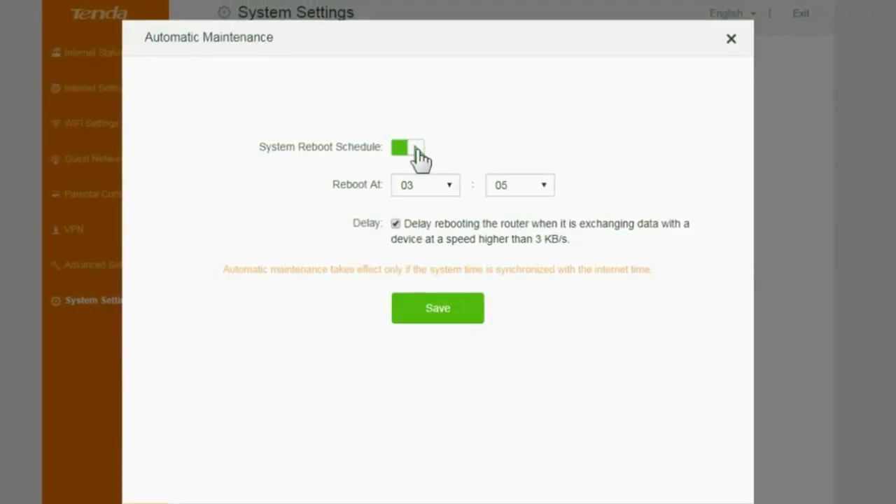
pyautogui.click(730, 40)
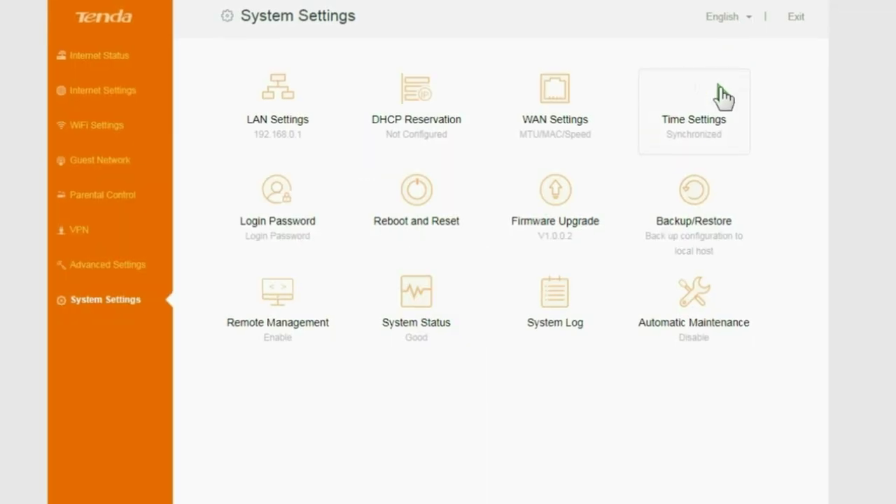